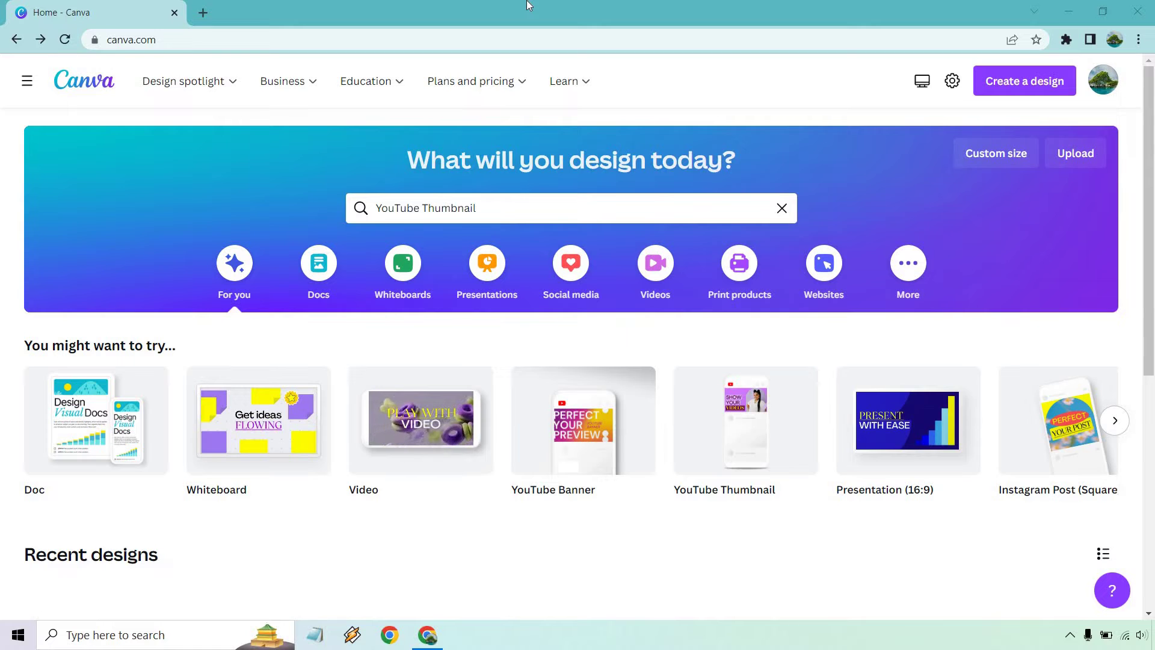
Search Canva's templates for 'YouTube Thumbnail' using the search suggestion
left_click(521, 201)
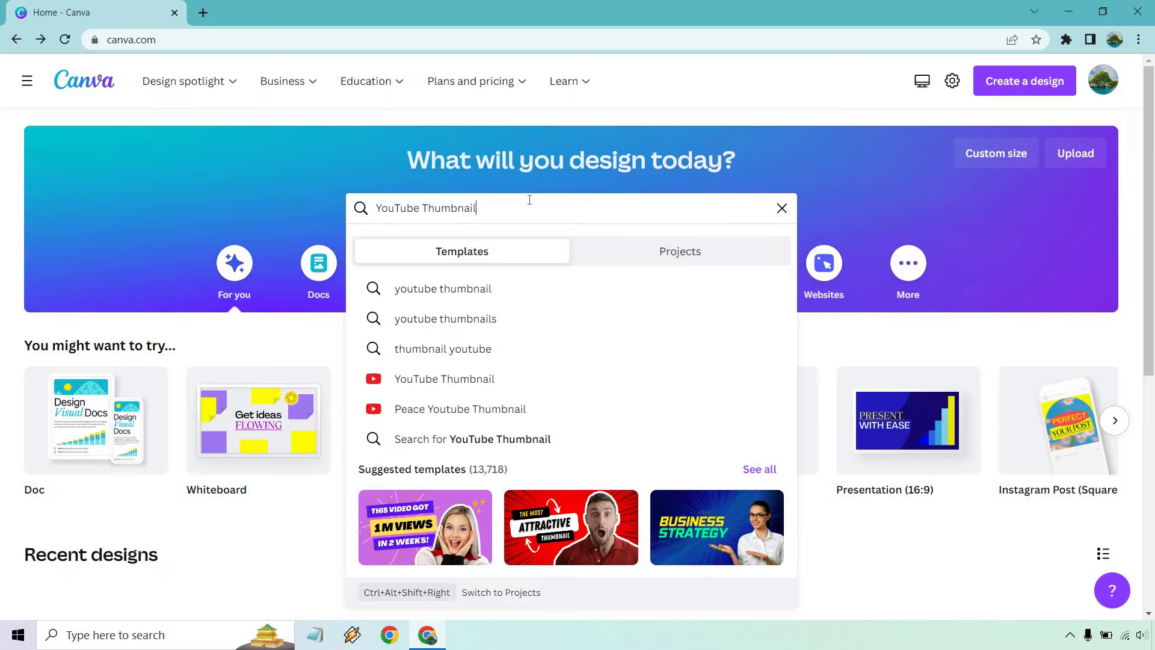
left_click(460, 380)
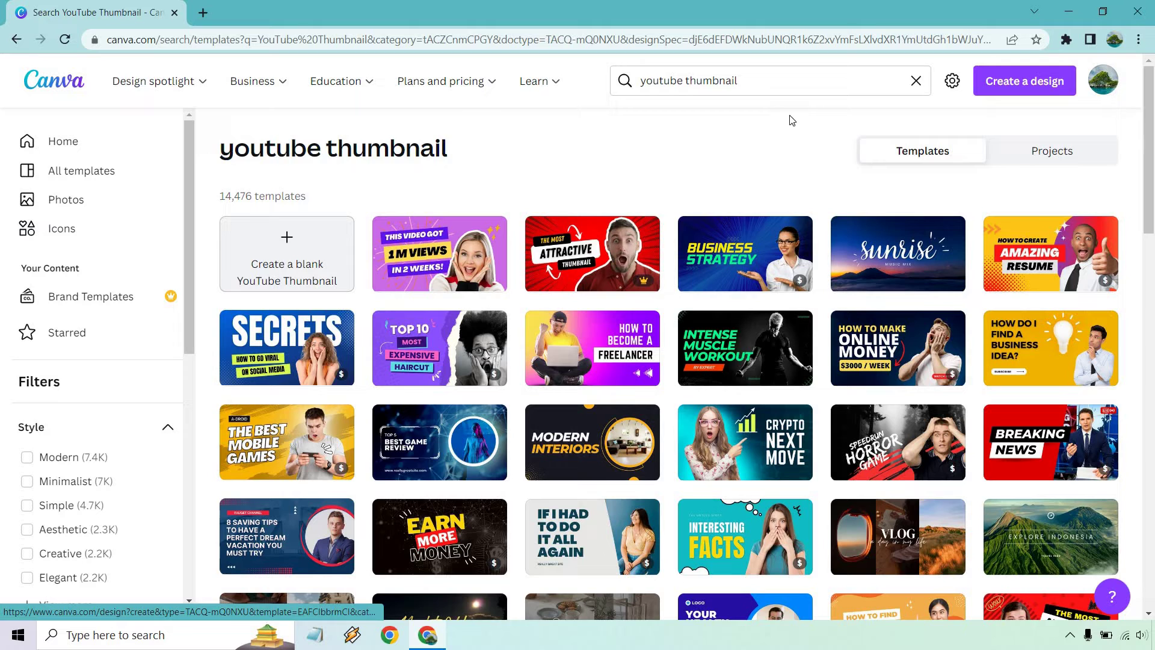
Scroll the YouTube thumbnail template results down to the Product Review design
scroll(975, 193, "down", 3)
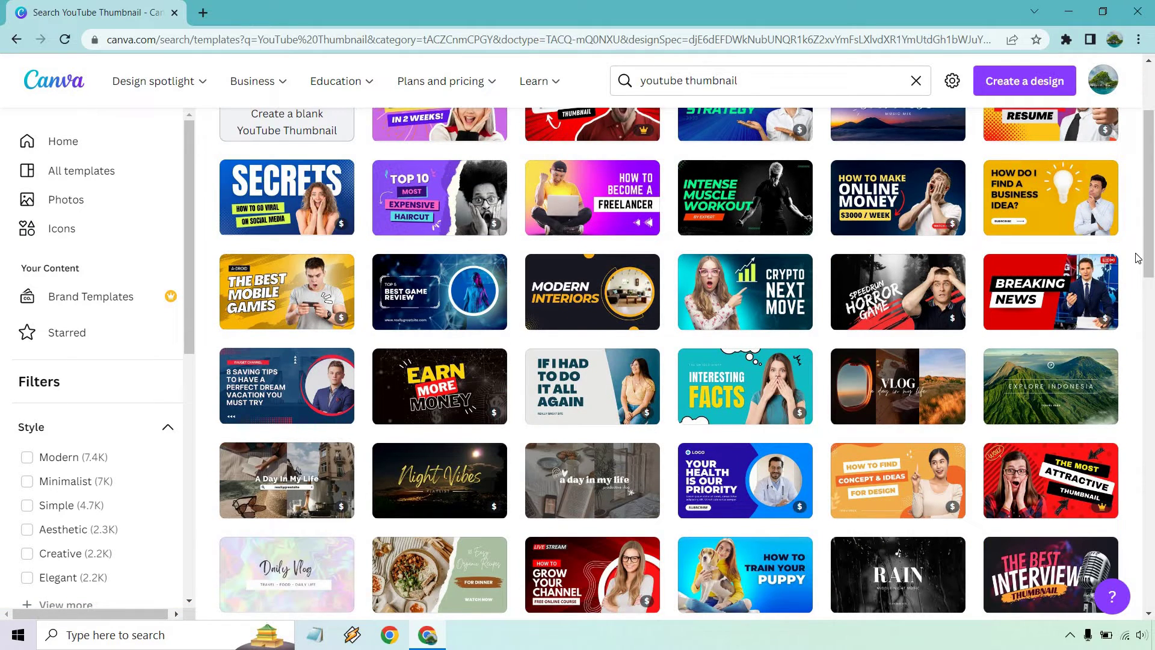
scroll(1138, 257, "down", 3)
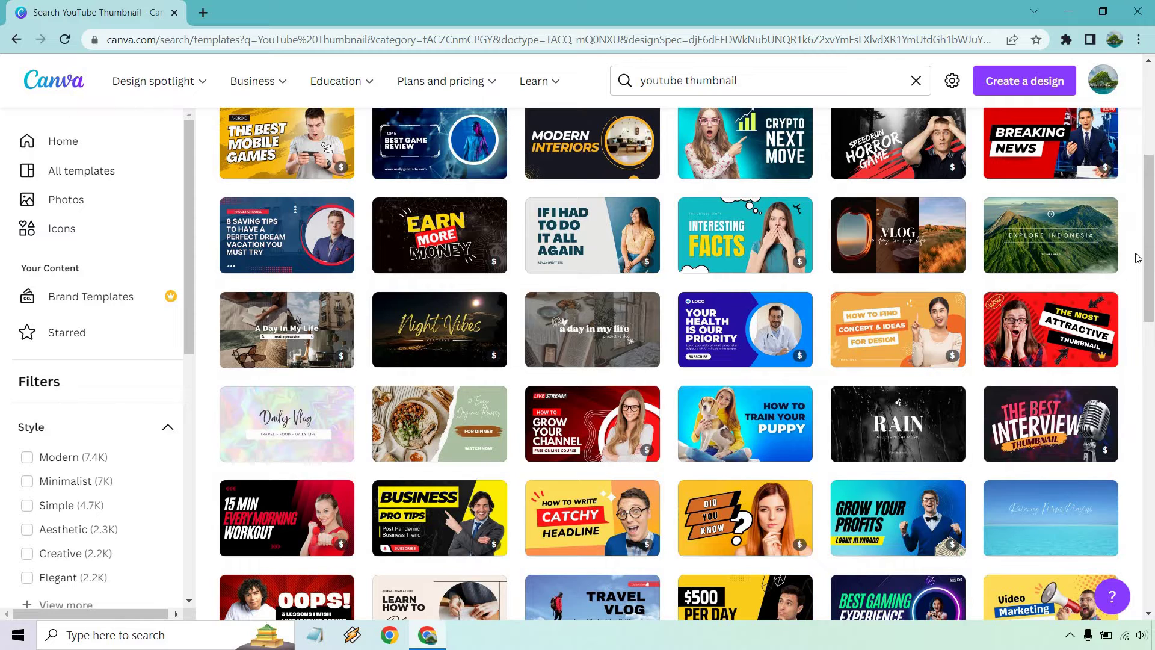
scroll(1138, 258, "down", 3)
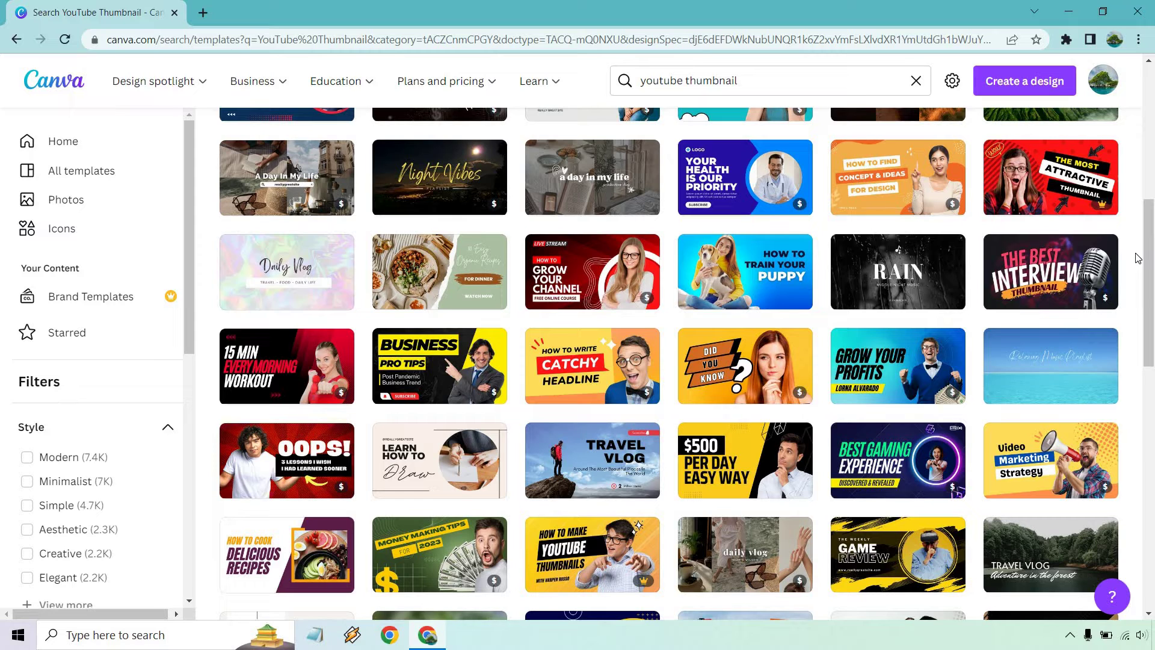
scroll(1136, 258, "down", 1)
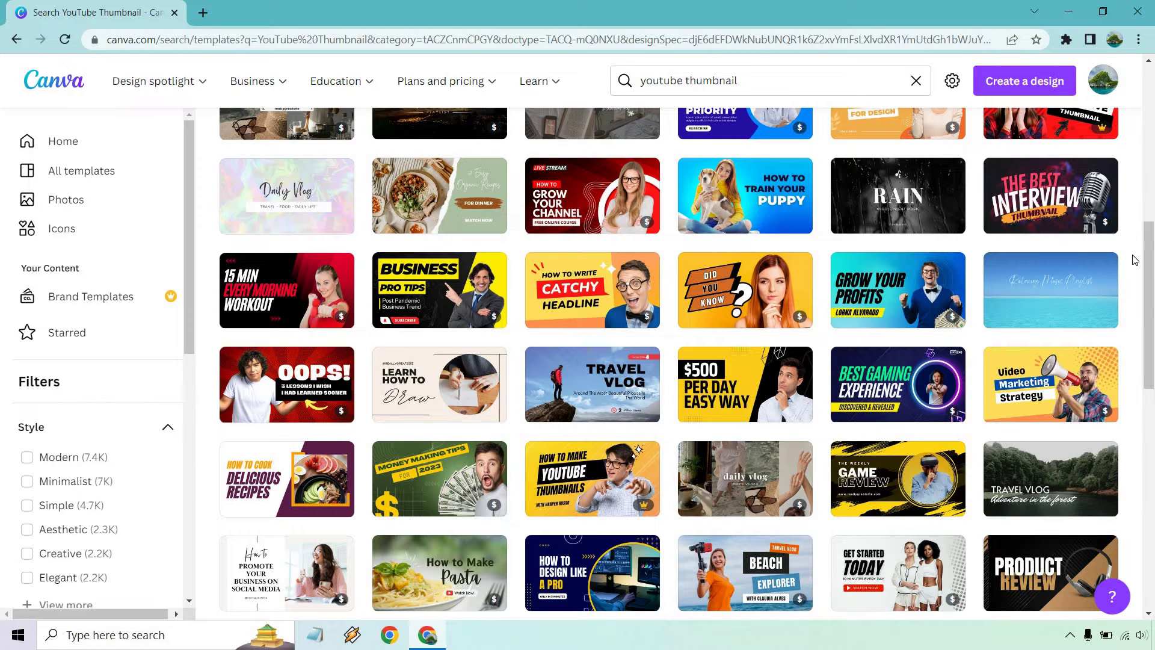
scroll(602, 457, "down", 1)
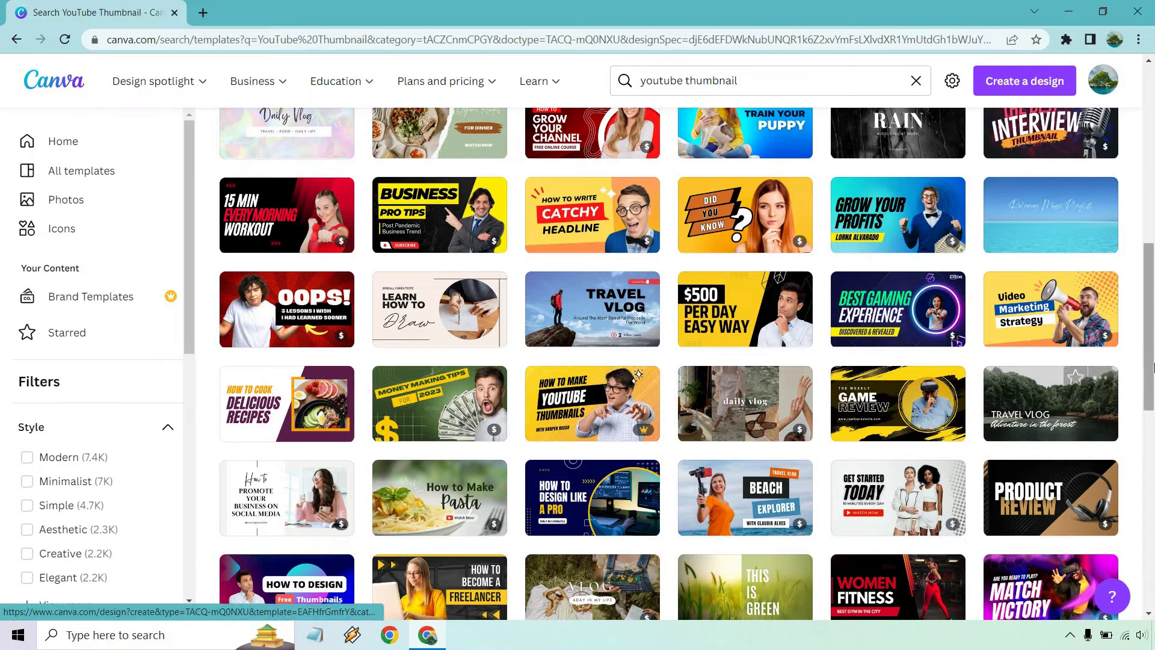
scroll(1135, 348, "down", 2)
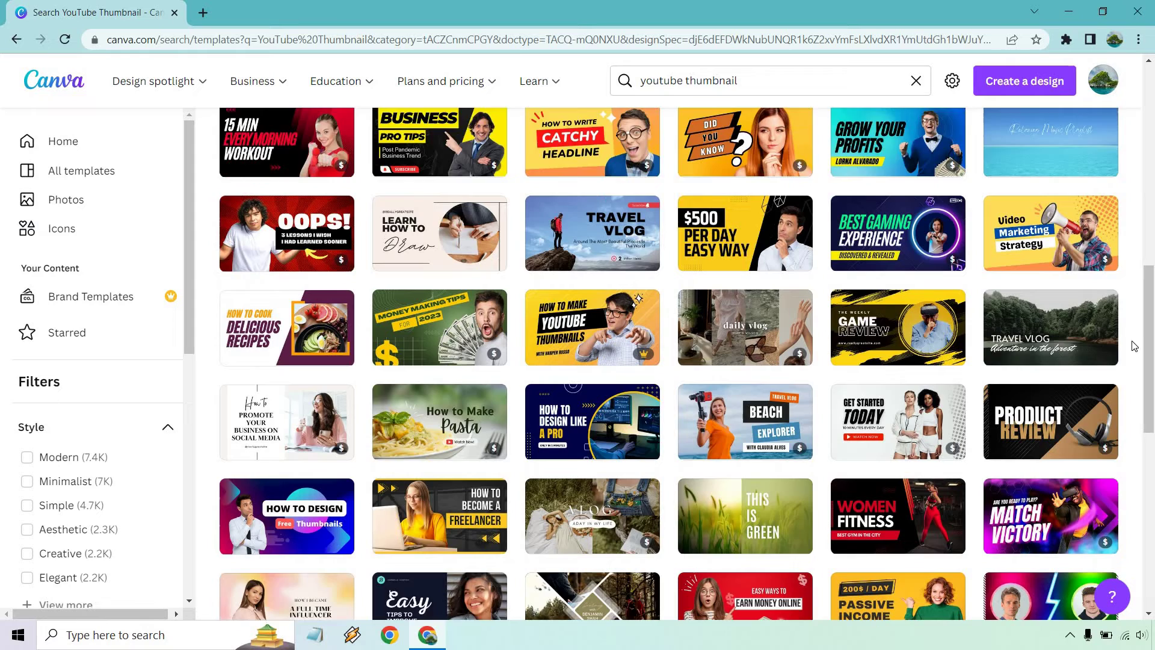
scroll(1135, 345, "down", 2)
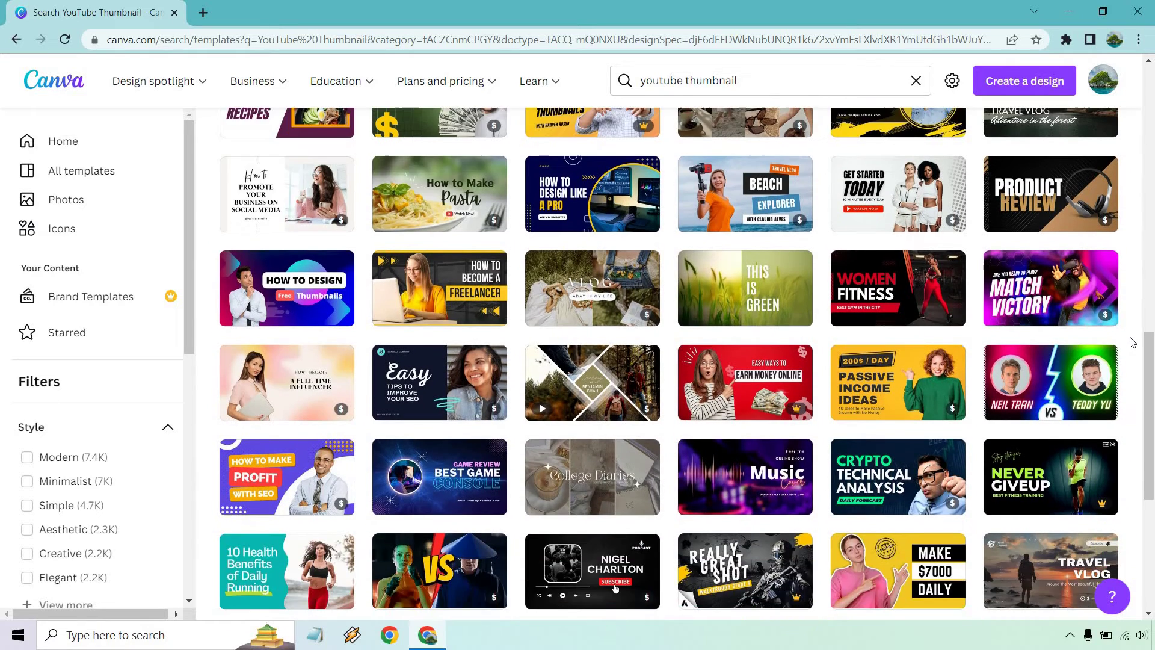
scroll(1133, 342, "down", 2)
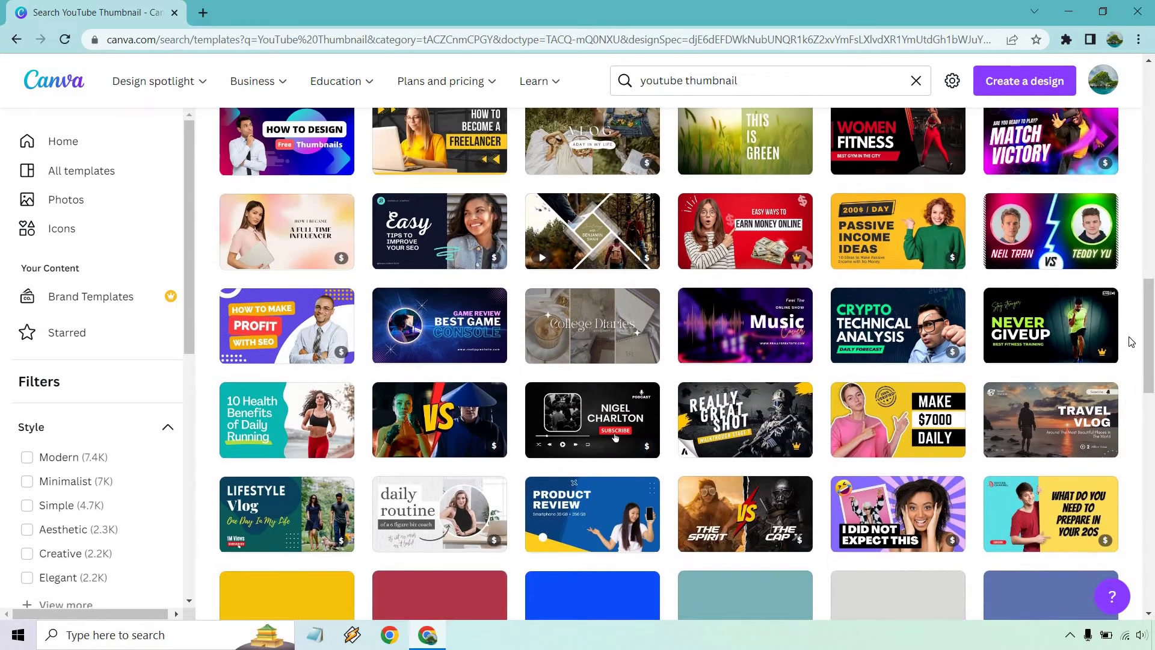
scroll(1132, 342, "down", 1)
scroll(1131, 342, "down", 1)
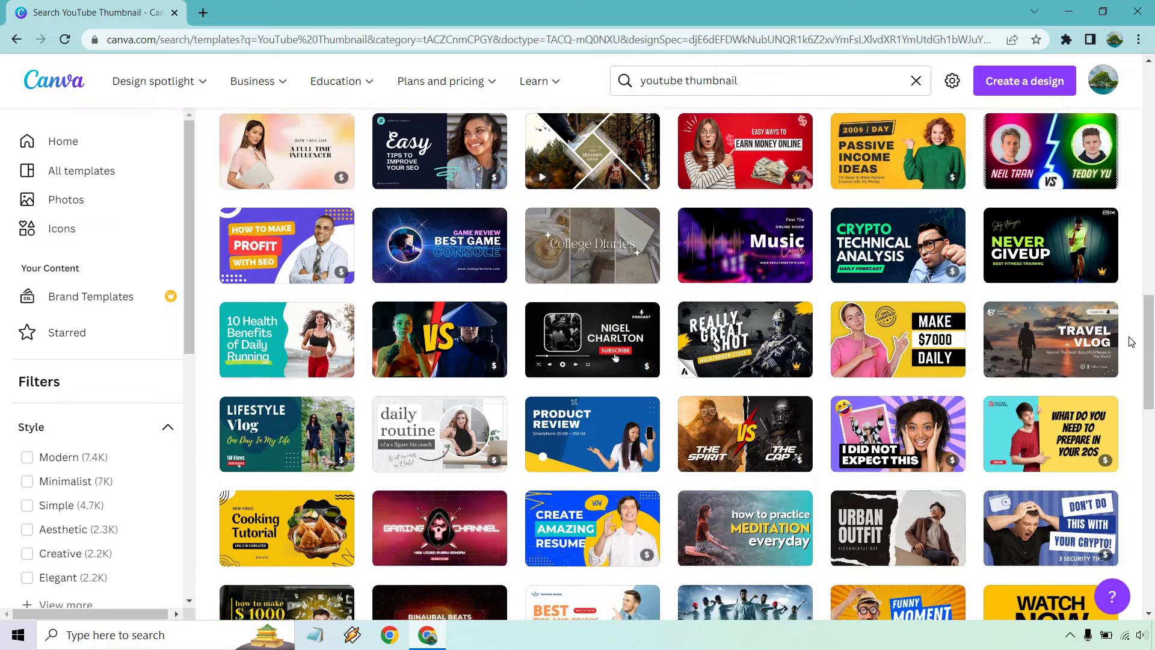
scroll(1131, 341, "down", 1)
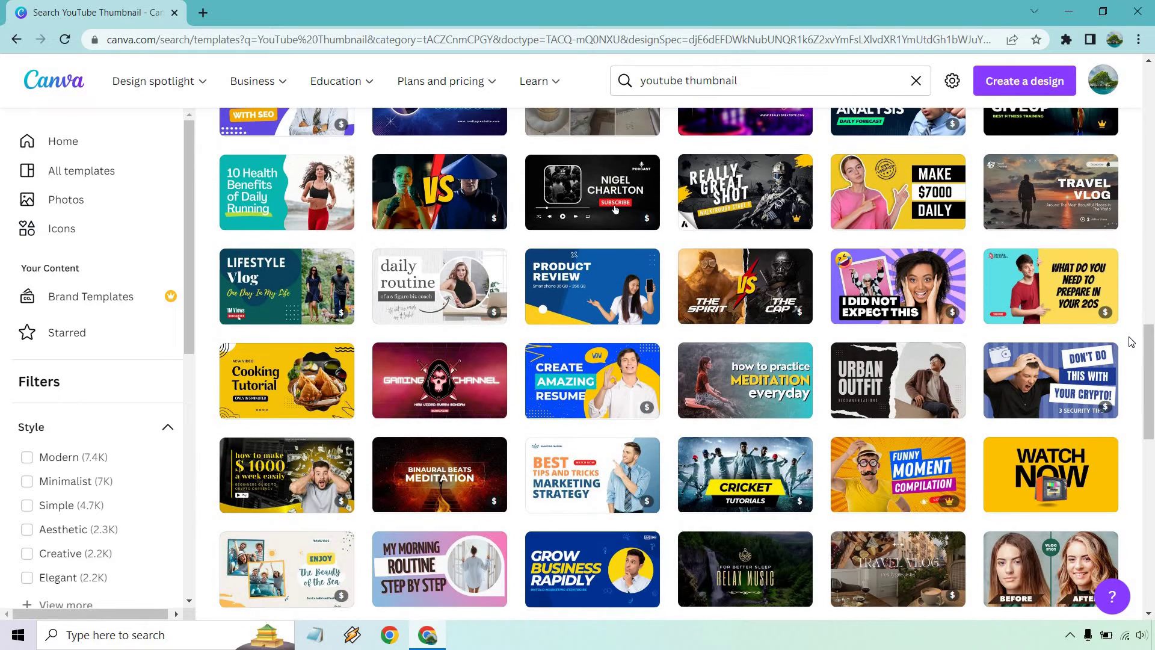
scroll(1132, 342, "down", 2)
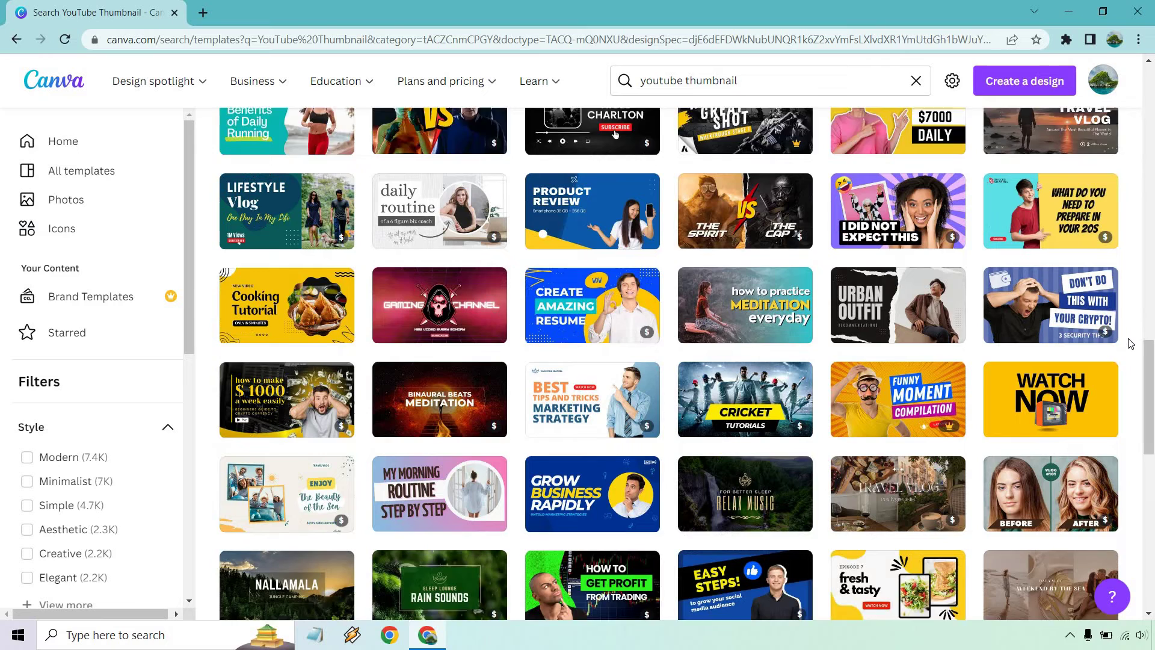
scroll(1131, 343, "down", 2)
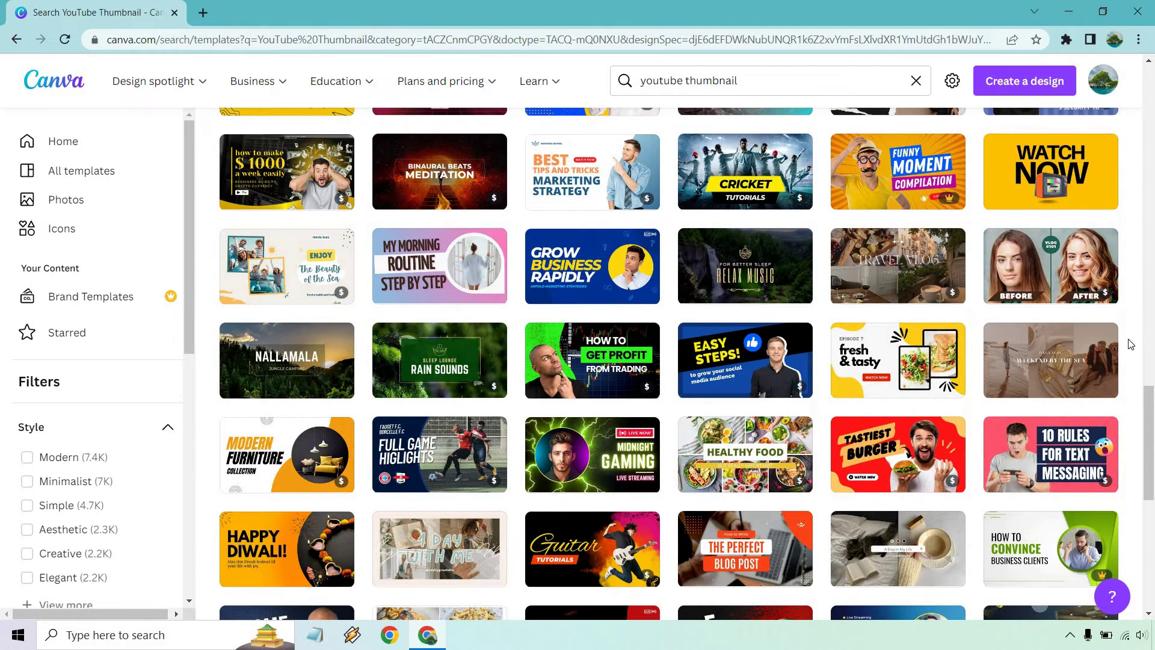
scroll(1132, 344, "down", 2)
scroll(1132, 344, "down", 1)
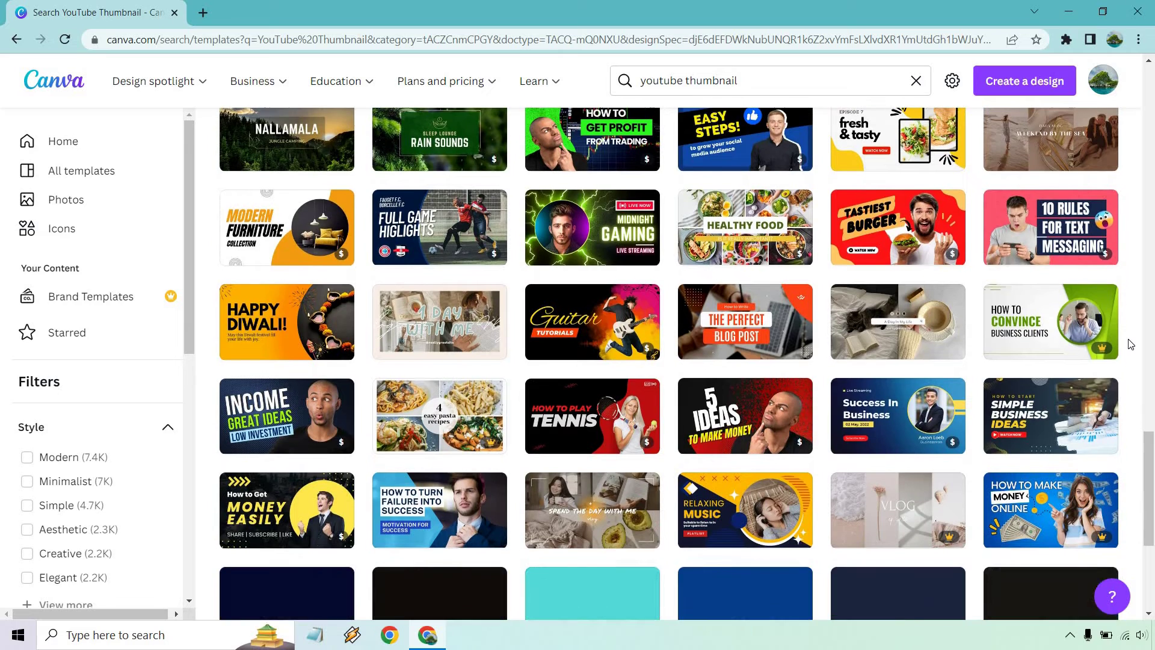
scroll(1132, 345, "down", 8)
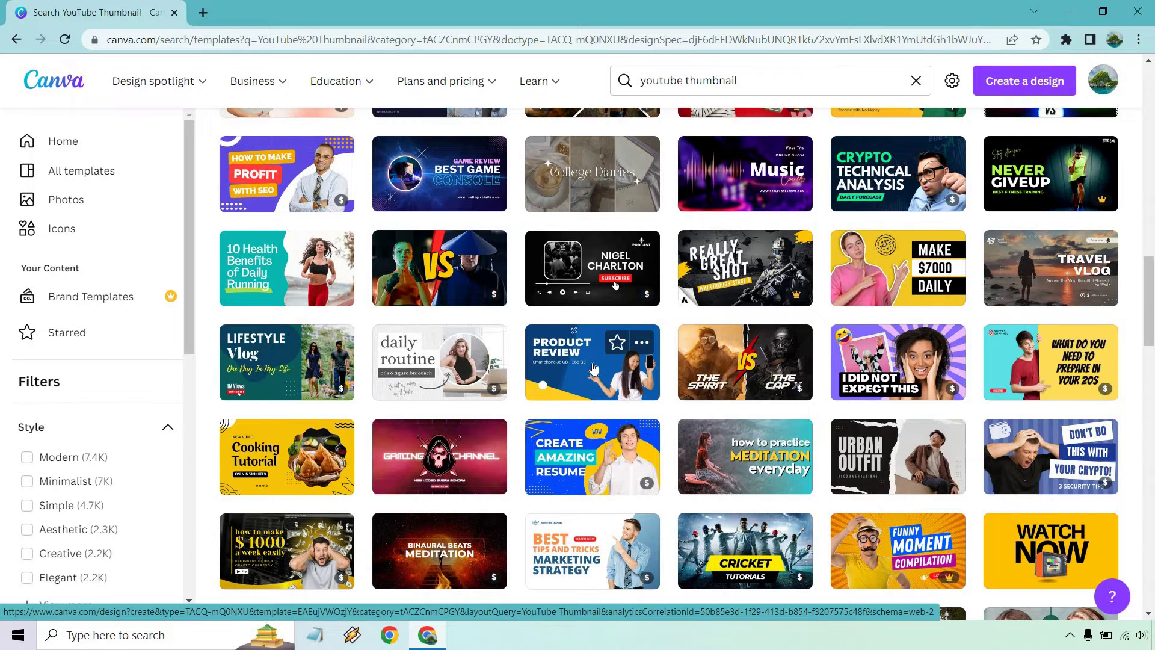
Open the Yellow and Blue Smartphone Review template and delete the woman's photo
left_click(593, 376)
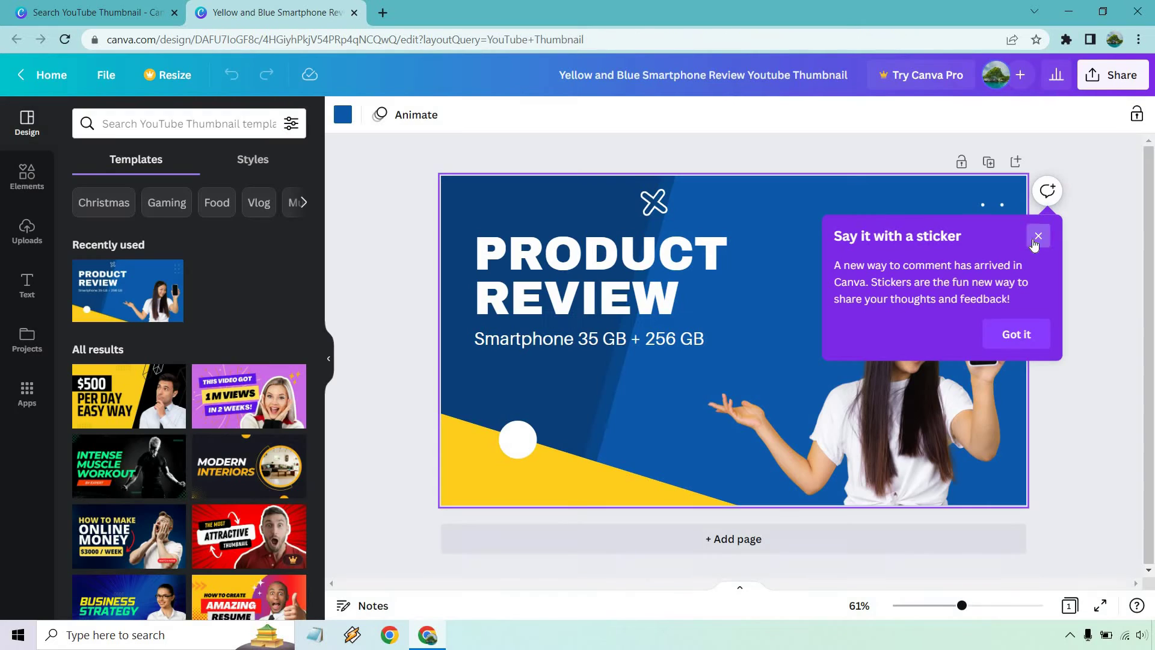
left_click(1039, 236)
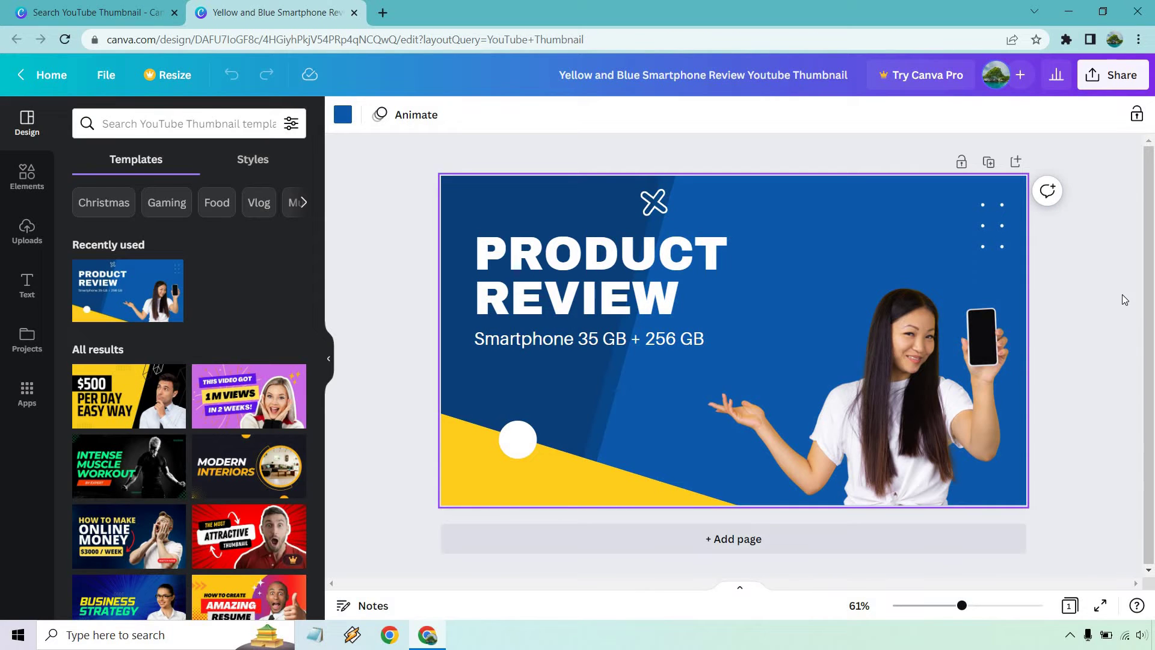
left_click(939, 332)
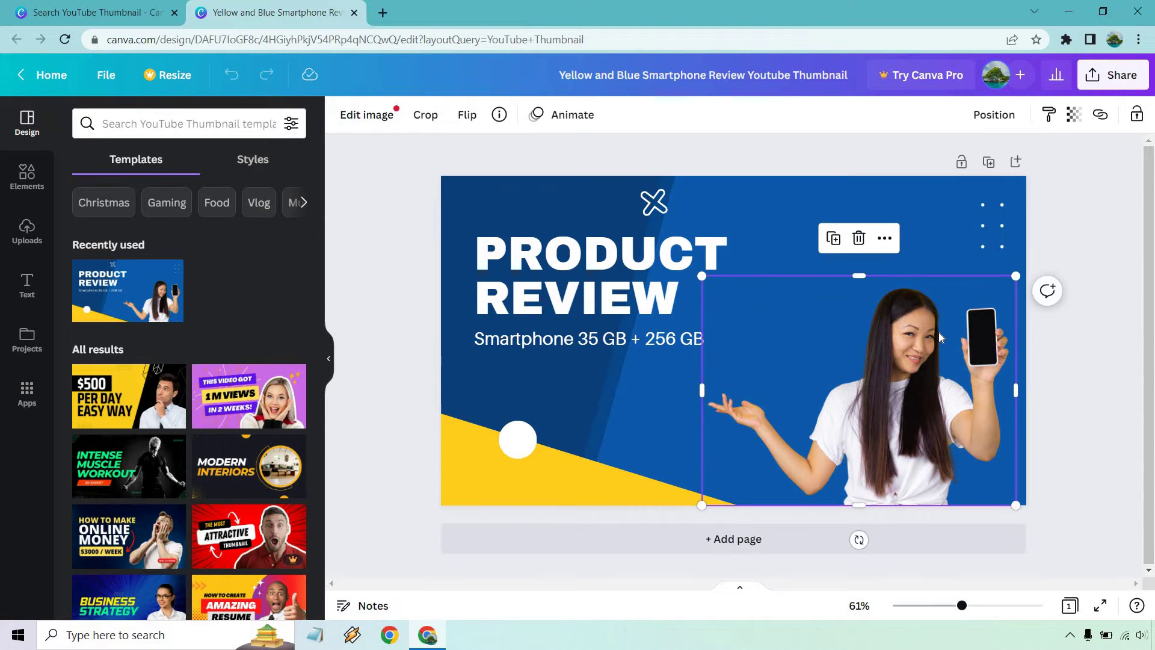
left_click_drag(702, 276, 806, 314)
left_click(862, 240)
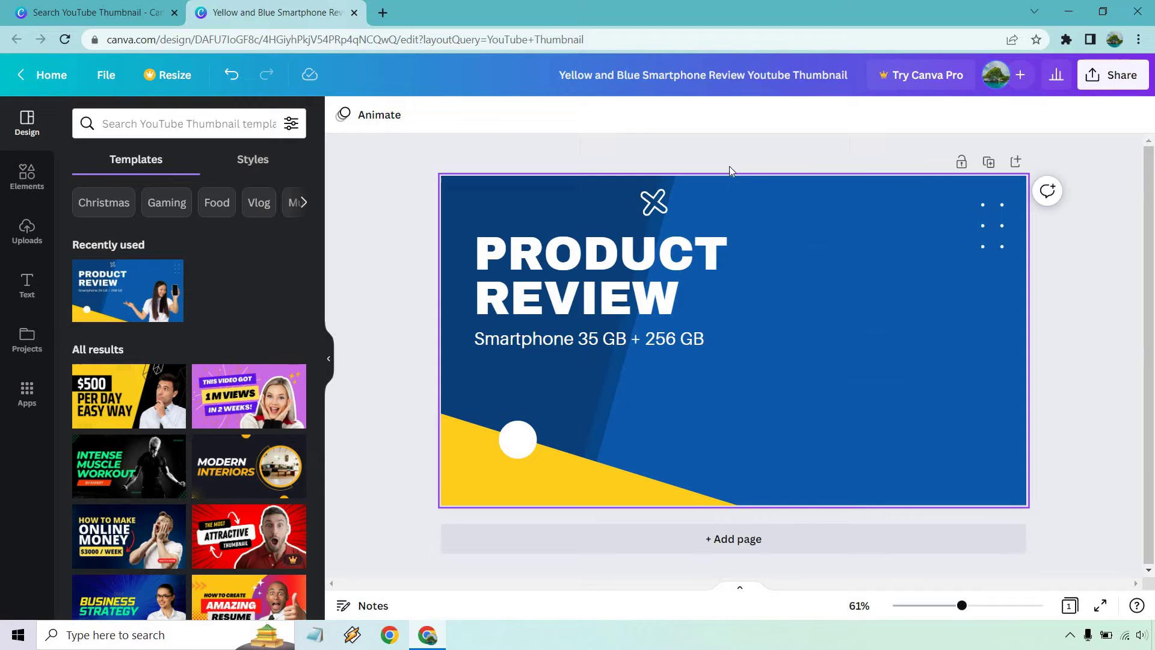
Add the uploaded man's photo, enlarged and positioned against the thumbnail's right edge
left_click(30, 235)
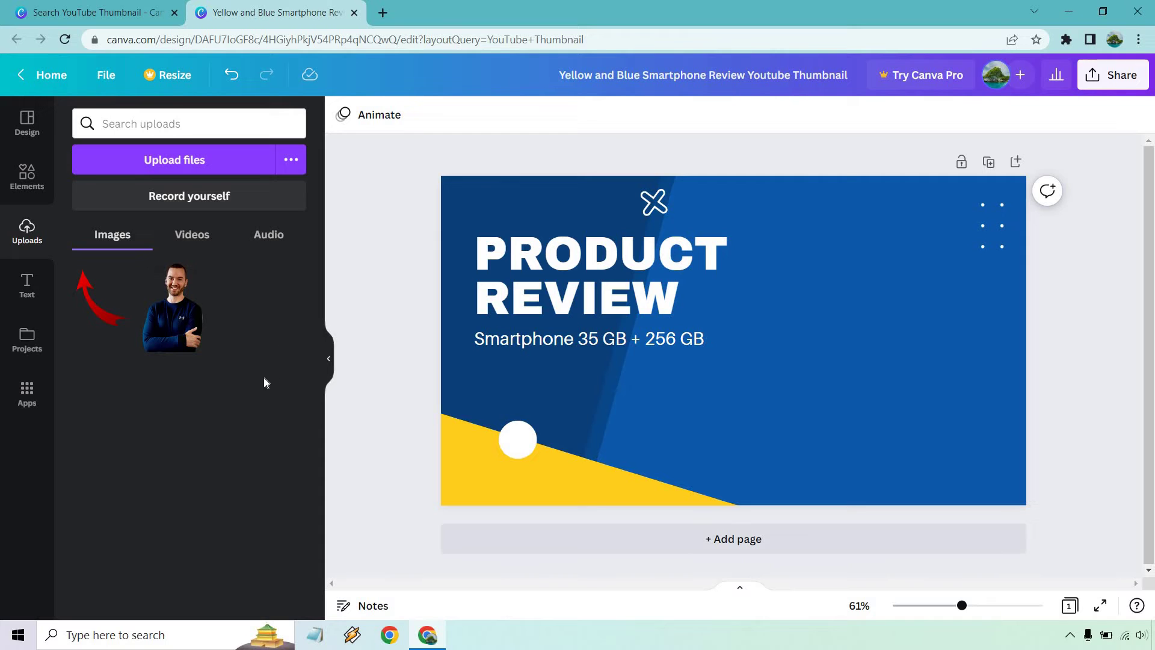
left_click_drag(173, 316, 846, 331)
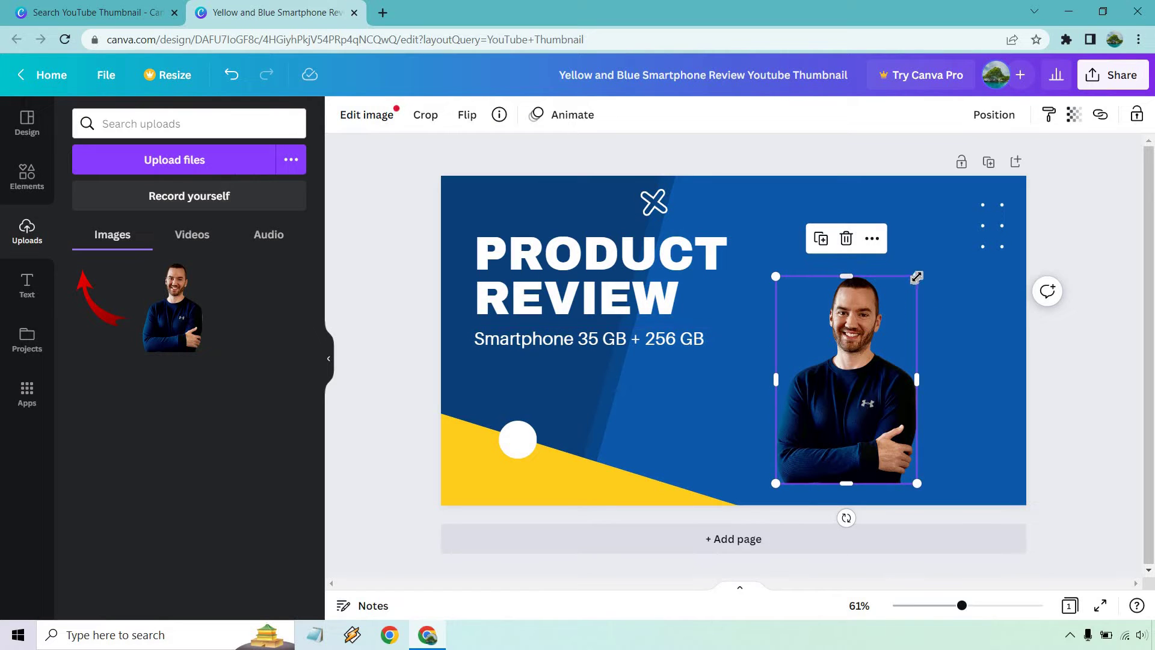
left_click_drag(918, 275, 1143, 135)
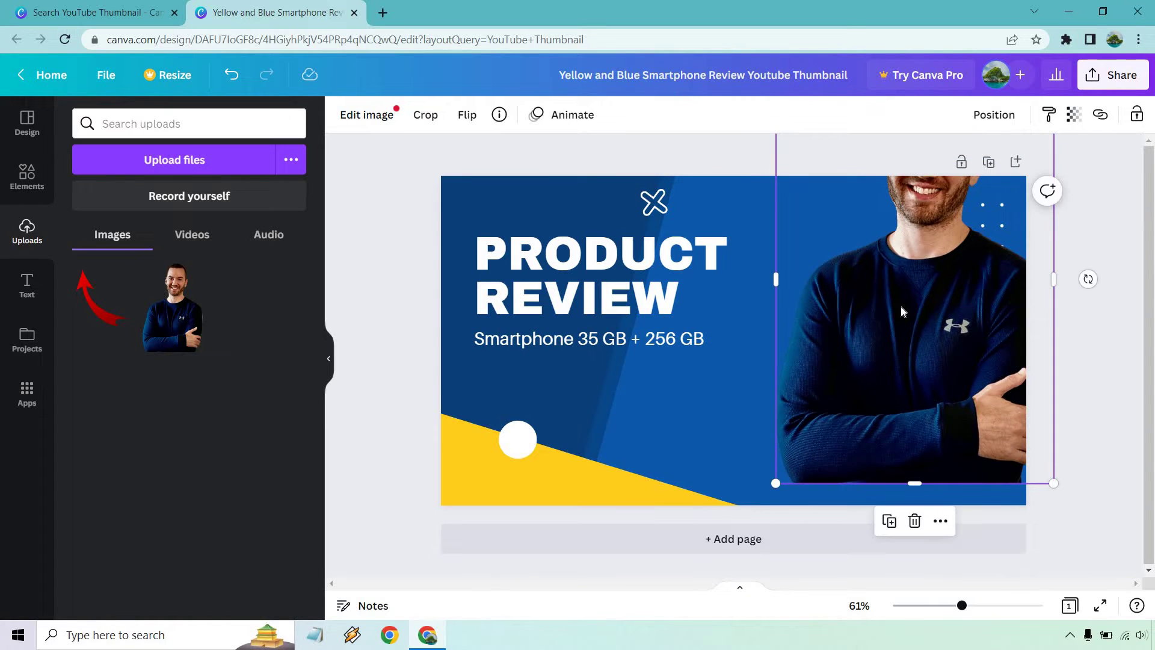
left_click_drag(878, 361, 717, 497)
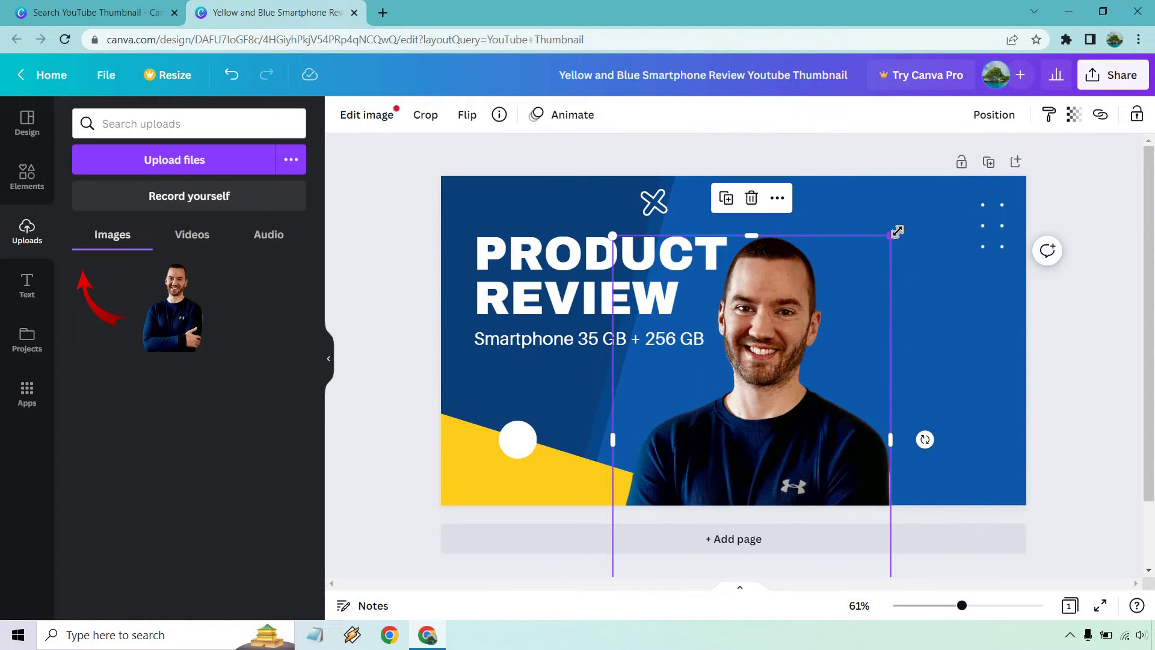
left_click_drag(888, 239, 928, 180)
left_click_drag(809, 364, 893, 368)
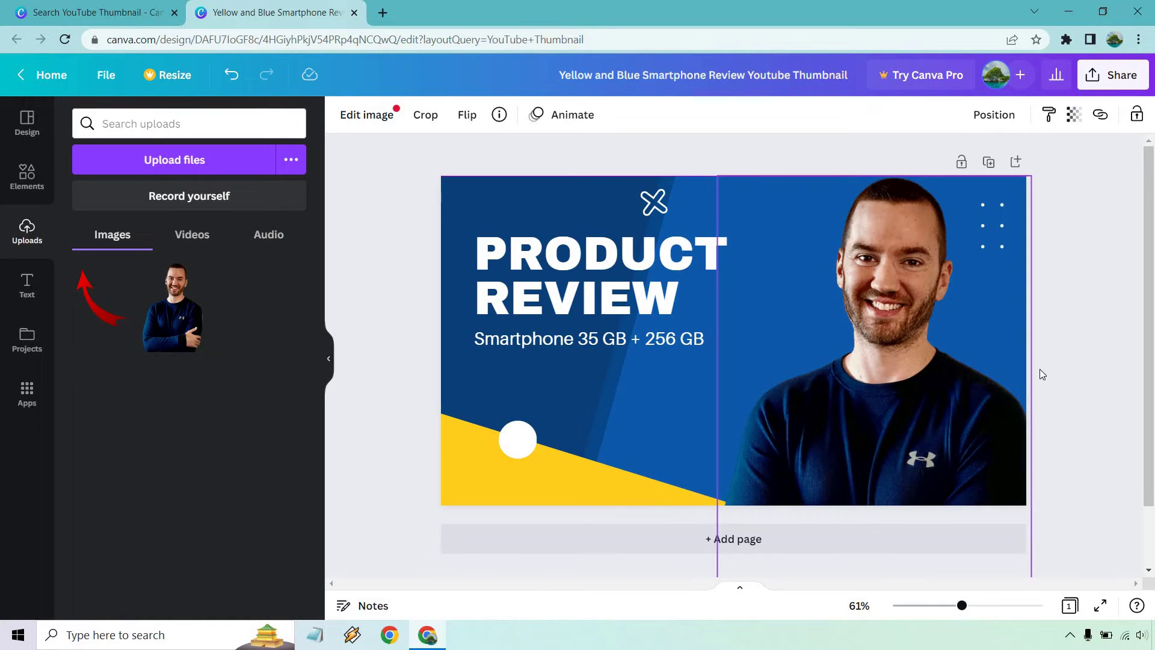
Delete the X icon near the top of the design
left_click(1085, 336)
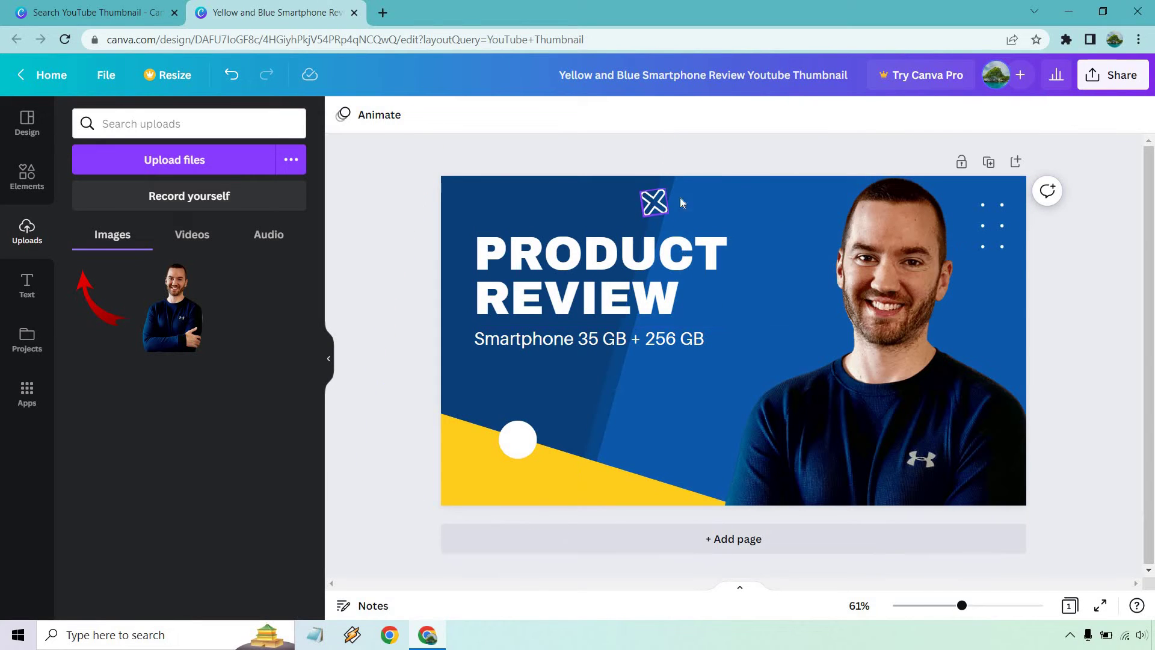
left_click(662, 204)
left_click(654, 257)
Change the heading to 'CANVA' and the smartphone specs subtitle to 'YouTube Thumbnail'
double_click(623, 265)
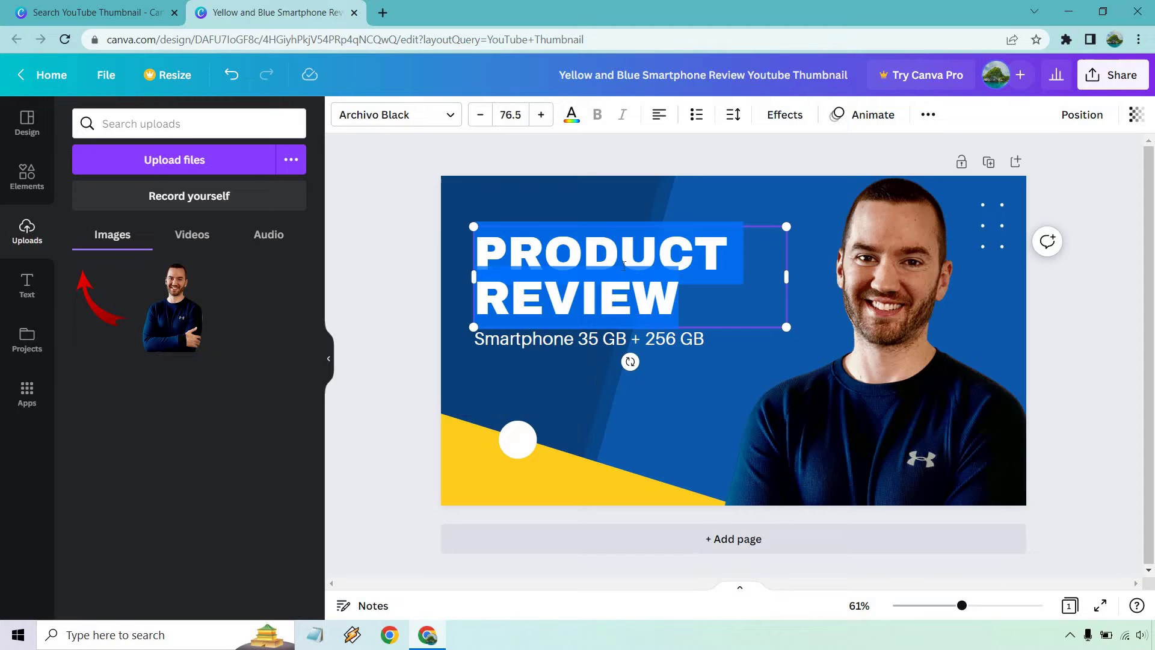
type("CANVA")
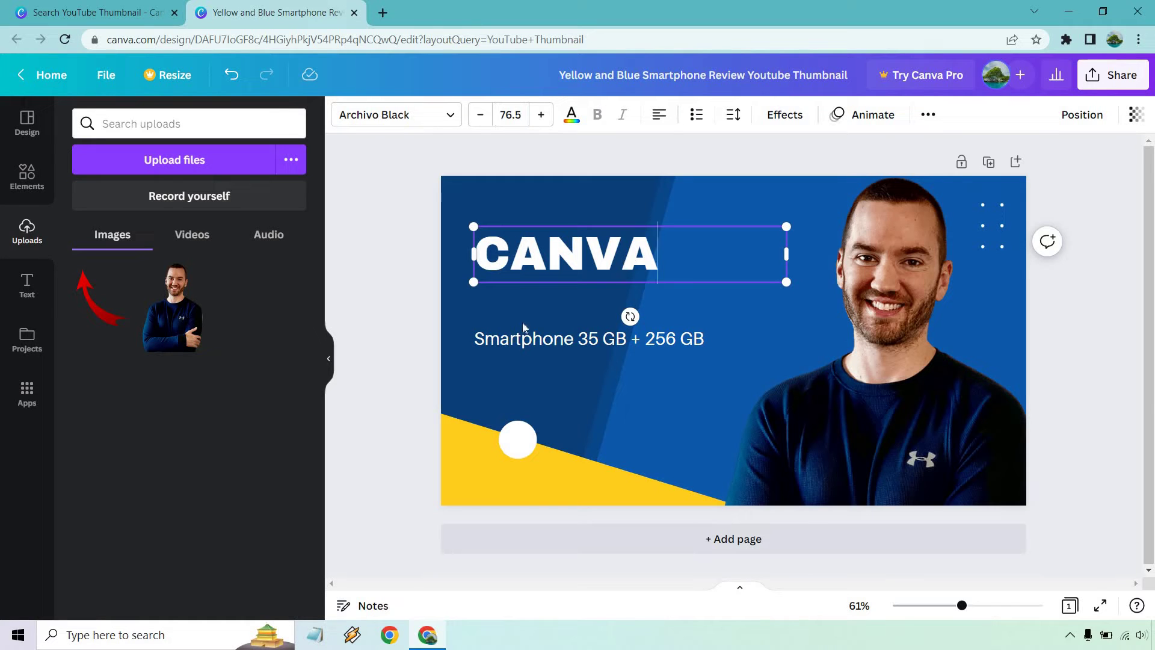
left_click(544, 349)
left_click(544, 346)
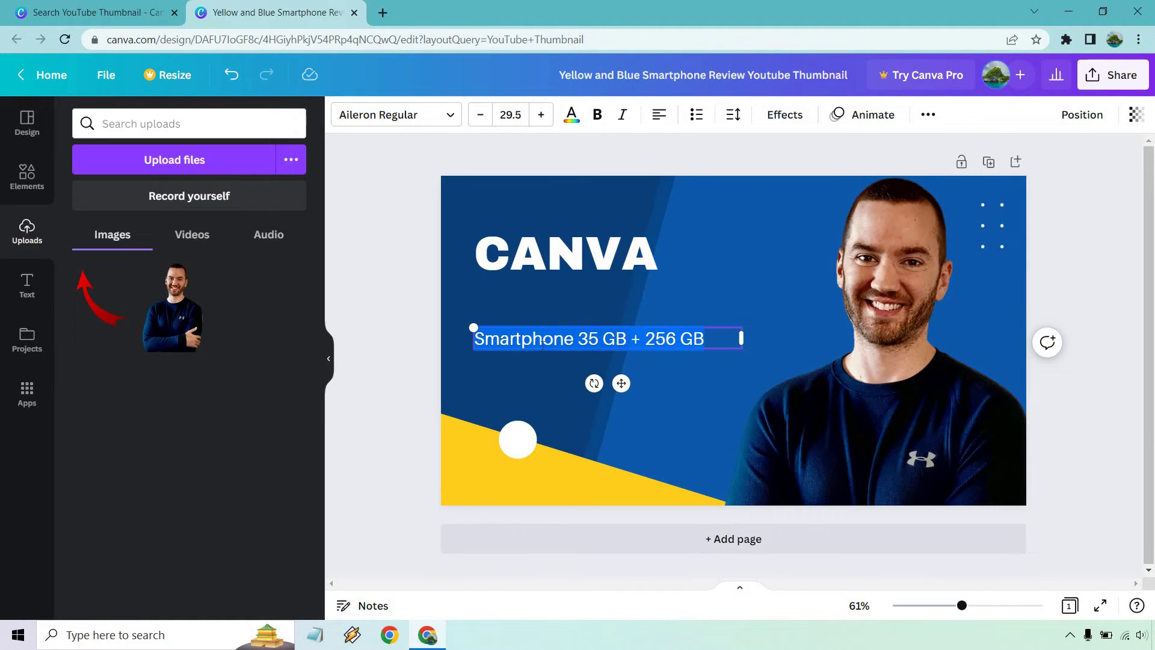
type("YouTube T")
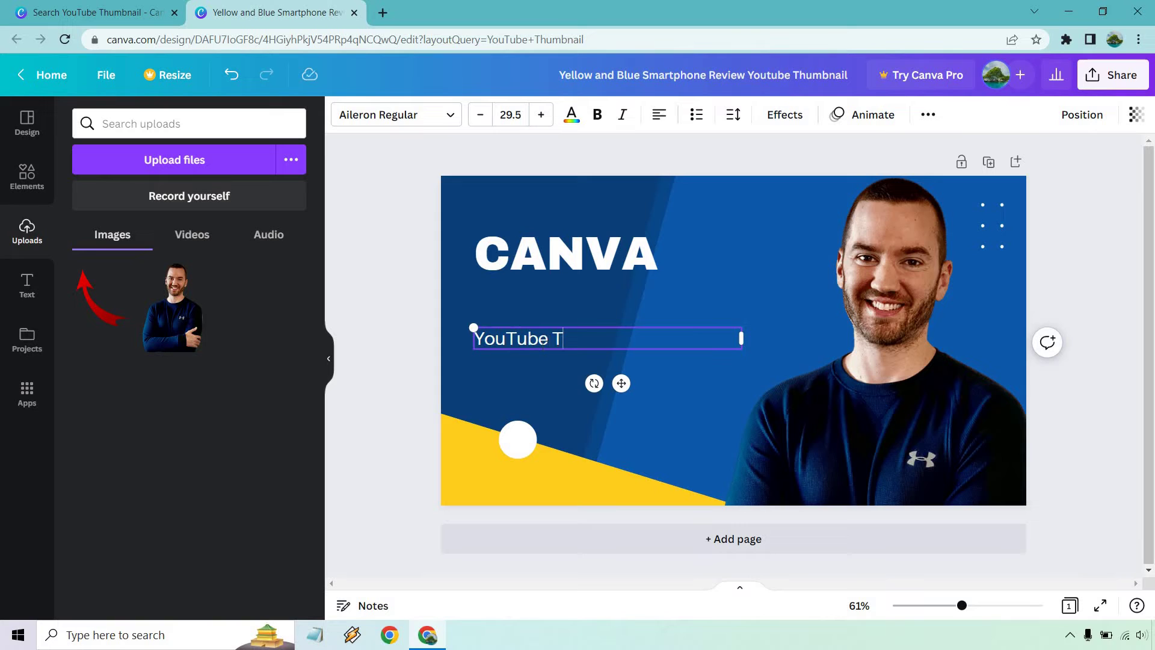
type("humbnail")
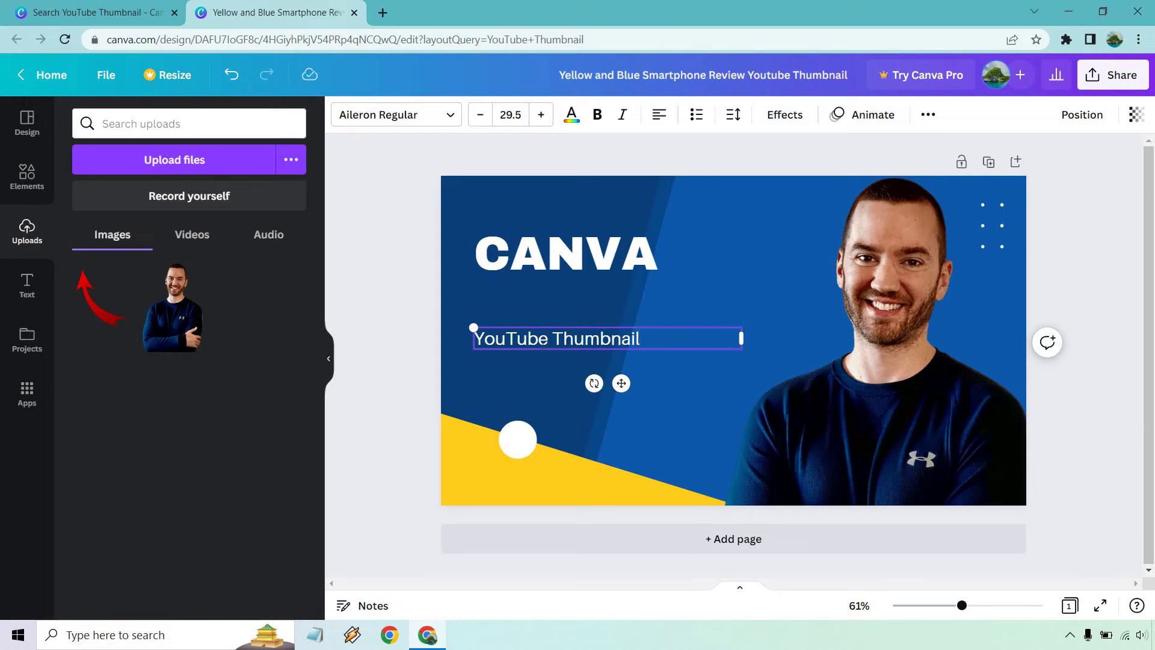
triple_click(543, 341)
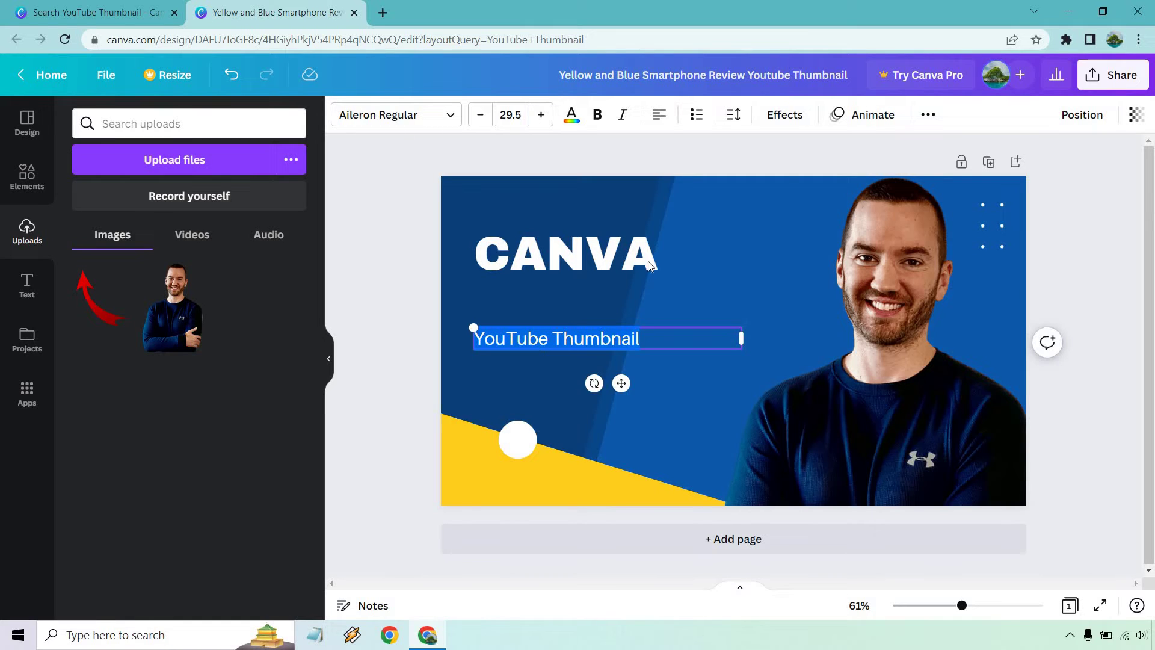
Increase the CANVA heading's font size to 104
left_click(575, 231)
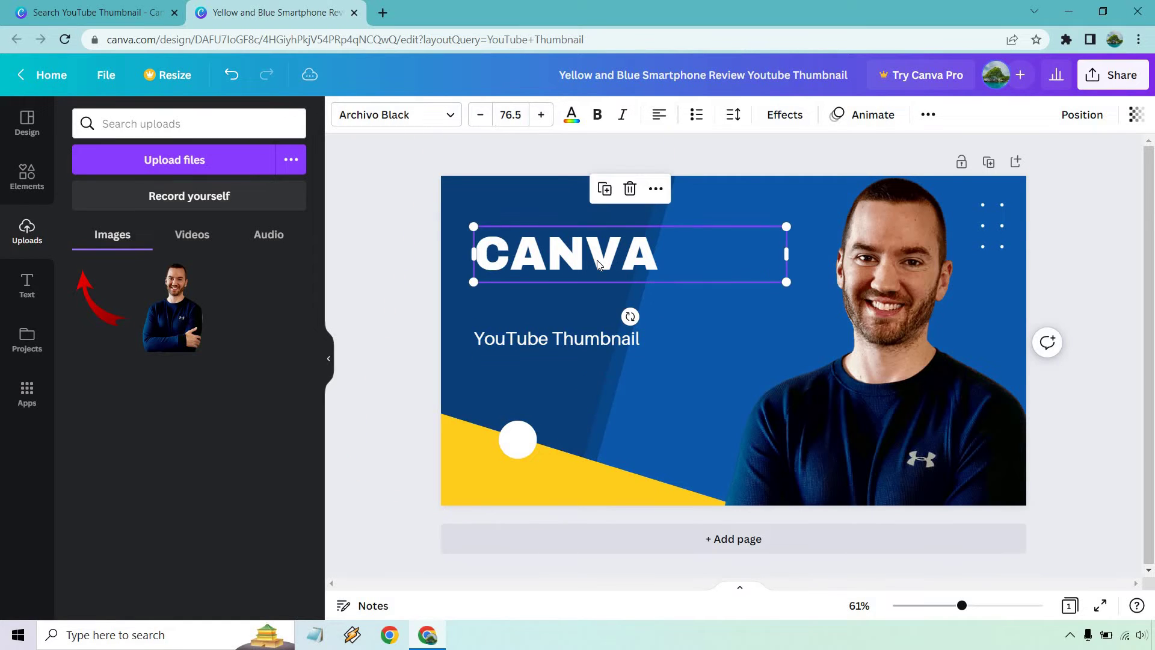
left_click(547, 123)
left_click(546, 122)
left_click(540, 115)
left_click(541, 115)
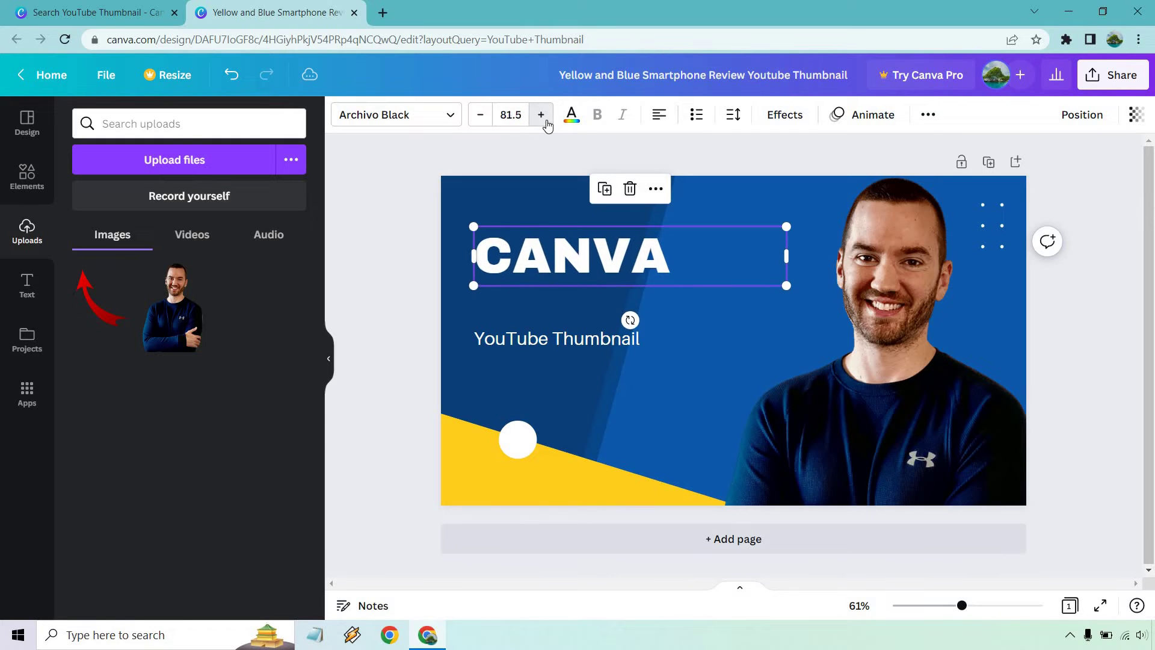
left_click(541, 115)
left_click(541, 115)
left_click(541, 115)
left_click(541, 115)
left_click(541, 115)
left_click(541, 115)
left_click(541, 115)
left_click(541, 115)
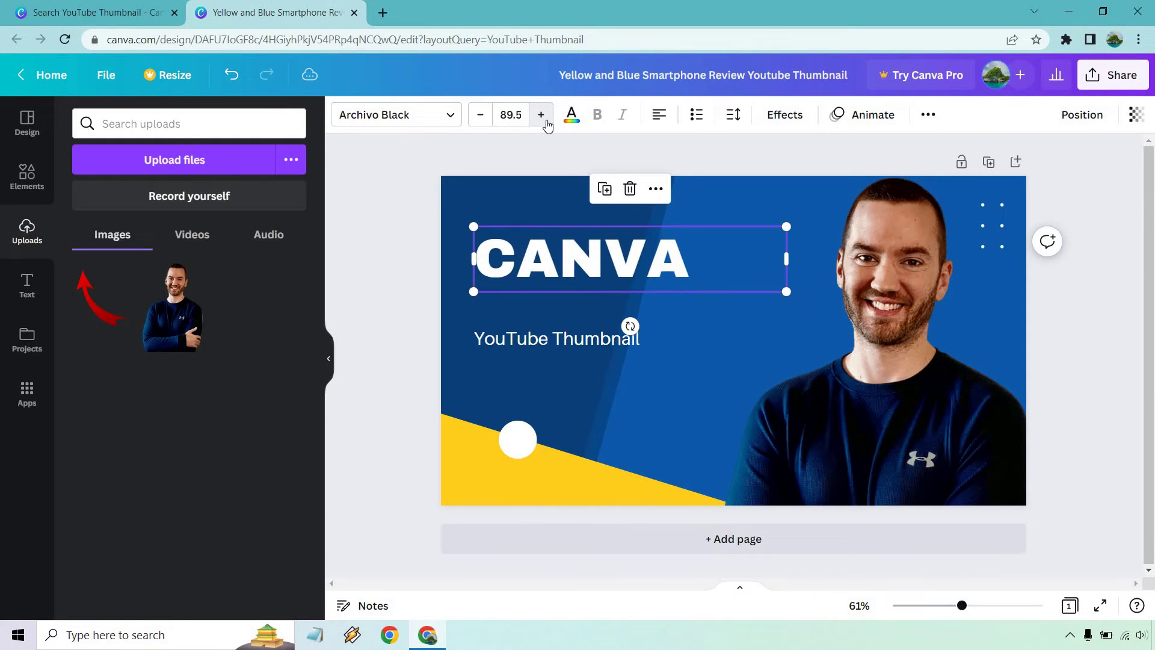
left_click(541, 115)
left_click(541, 115)
left_click(541, 115)
left_click(541, 114)
left_click(541, 115)
left_click(541, 115)
left_click(541, 115)
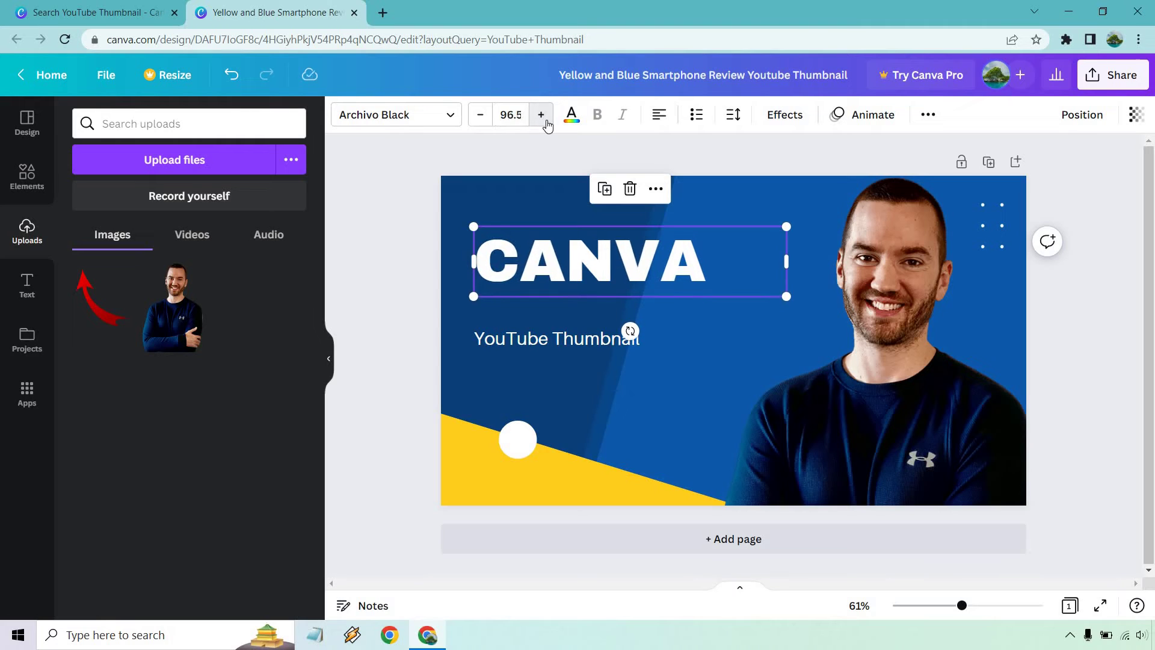
left_click(541, 114)
left_click(541, 115)
left_click(541, 115)
left_click(541, 115)
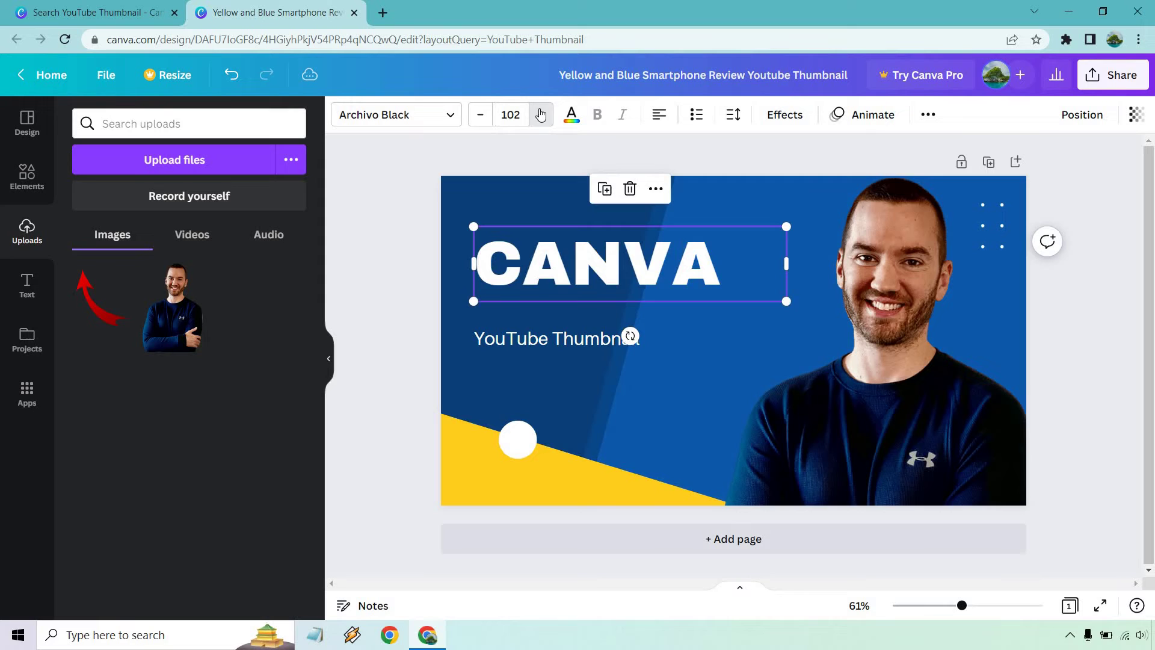
left_click(541, 114)
Enlarge the YouTube Thumbnail subtitle's font size to 34.5
double_click(570, 337)
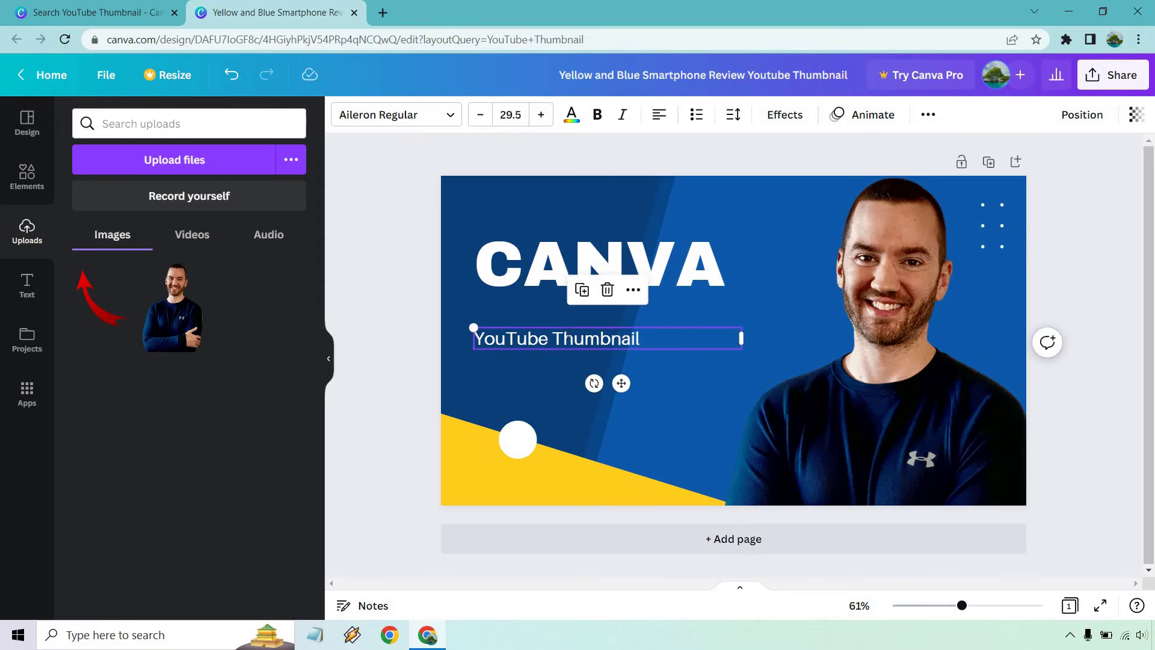
left_click(540, 114)
left_click(541, 114)
left_click(541, 114)
left_click(541, 114)
left_click(541, 115)
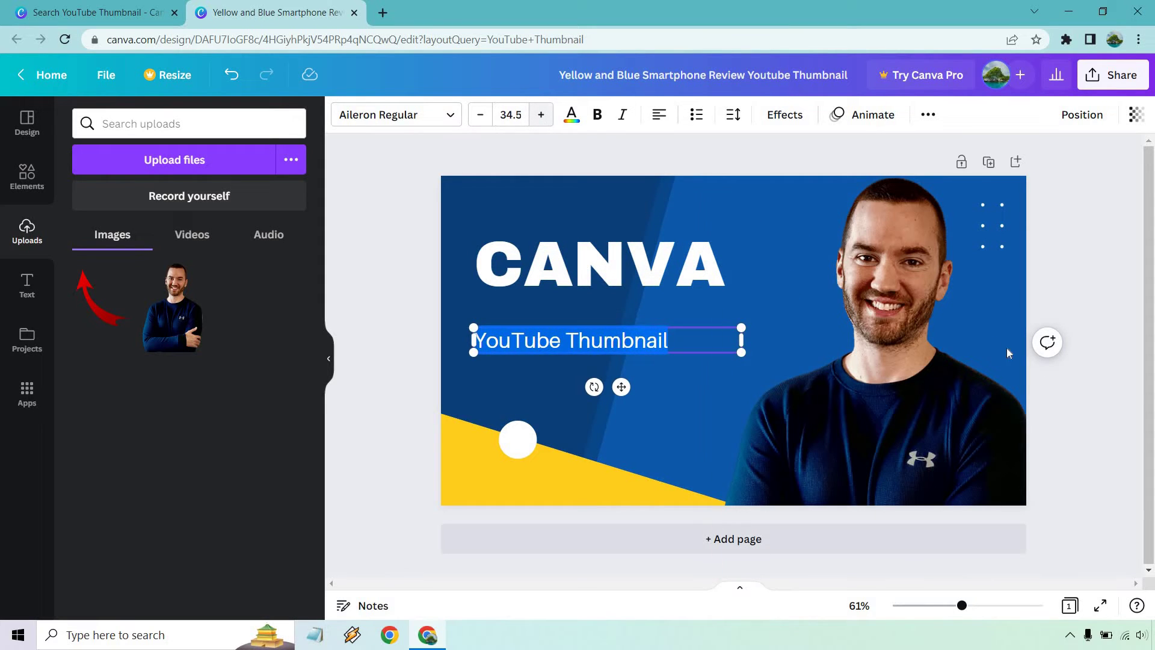
left_click(1103, 278)
Move the YouTube Thumbnail subtitle up to sit just beneath the CANVA heading
left_click(593, 271)
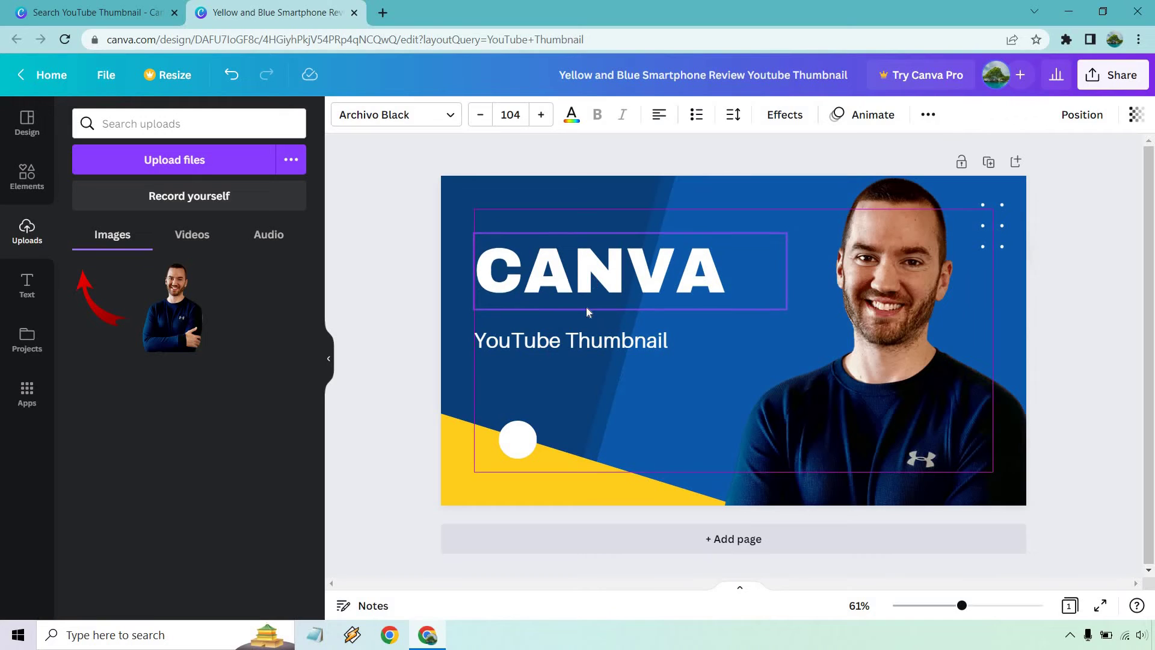
left_click(570, 345)
left_click_drag(569, 344, 572, 318)
left_click(1112, 337)
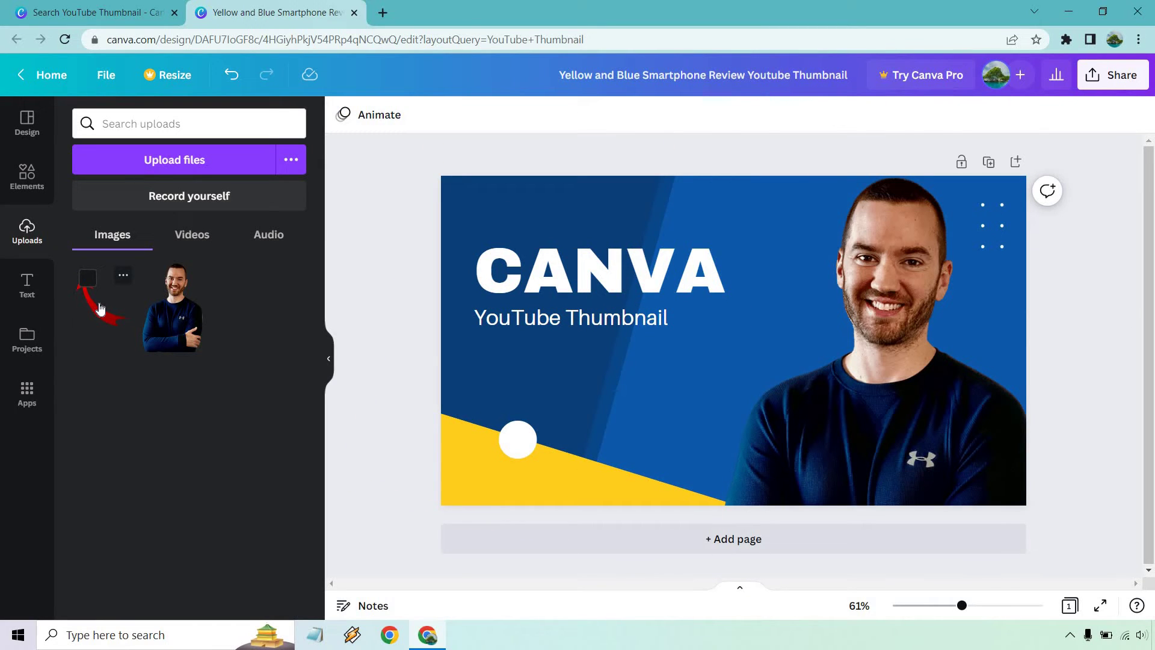
Add the red arrow from Uploads, rotated to -8° and placed pointing up at the subtitle
left_click_drag(99, 307, 670, 373)
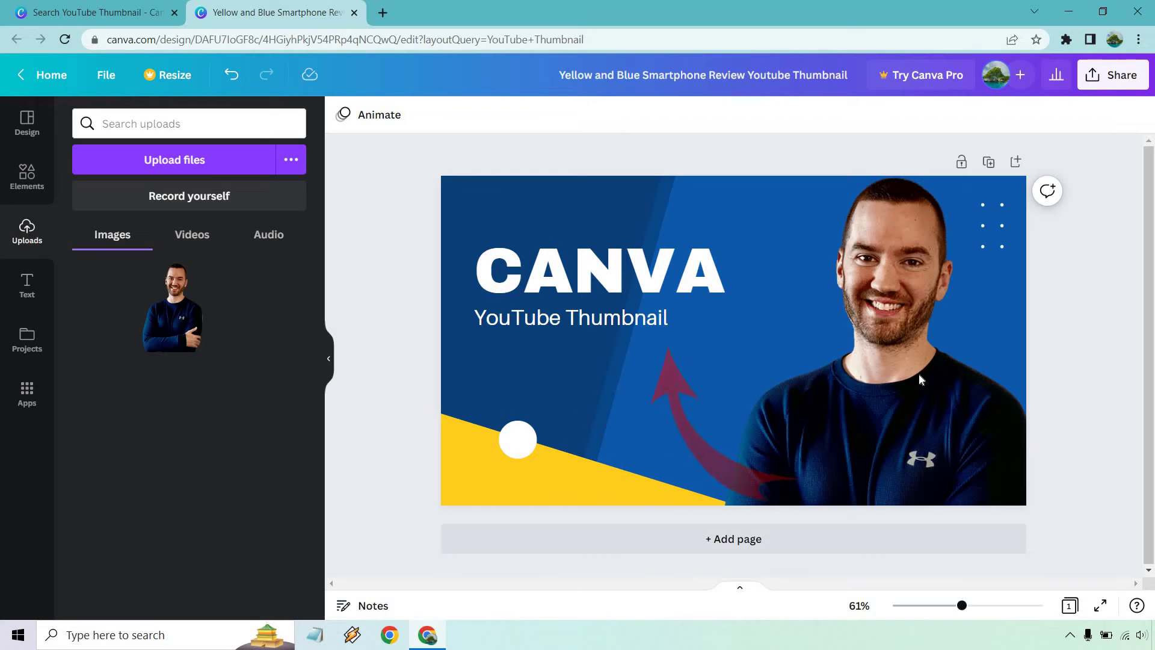
left_click(1088, 396)
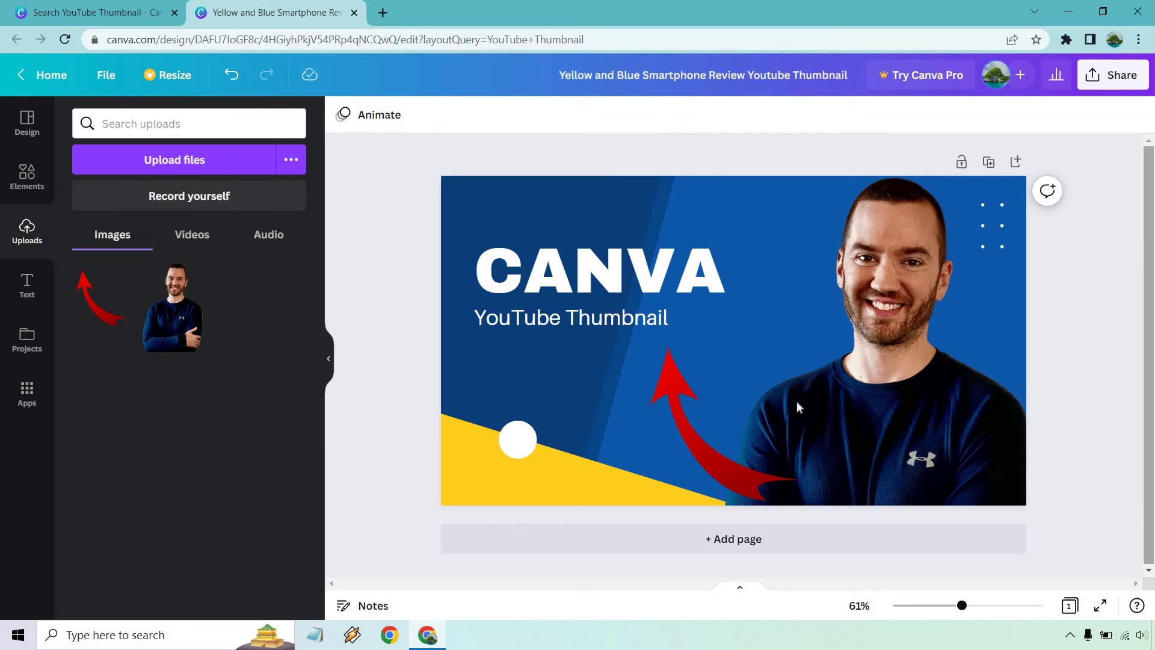
left_click(710, 445)
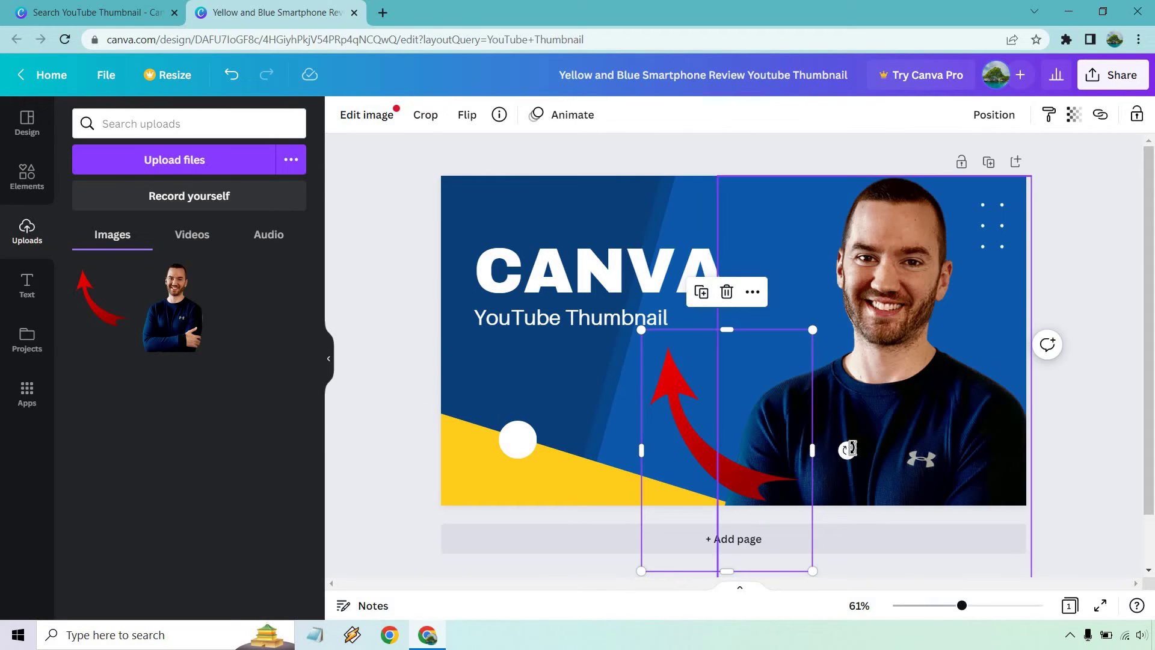
left_click_drag(848, 448, 858, 409)
left_click_drag(692, 437, 696, 407)
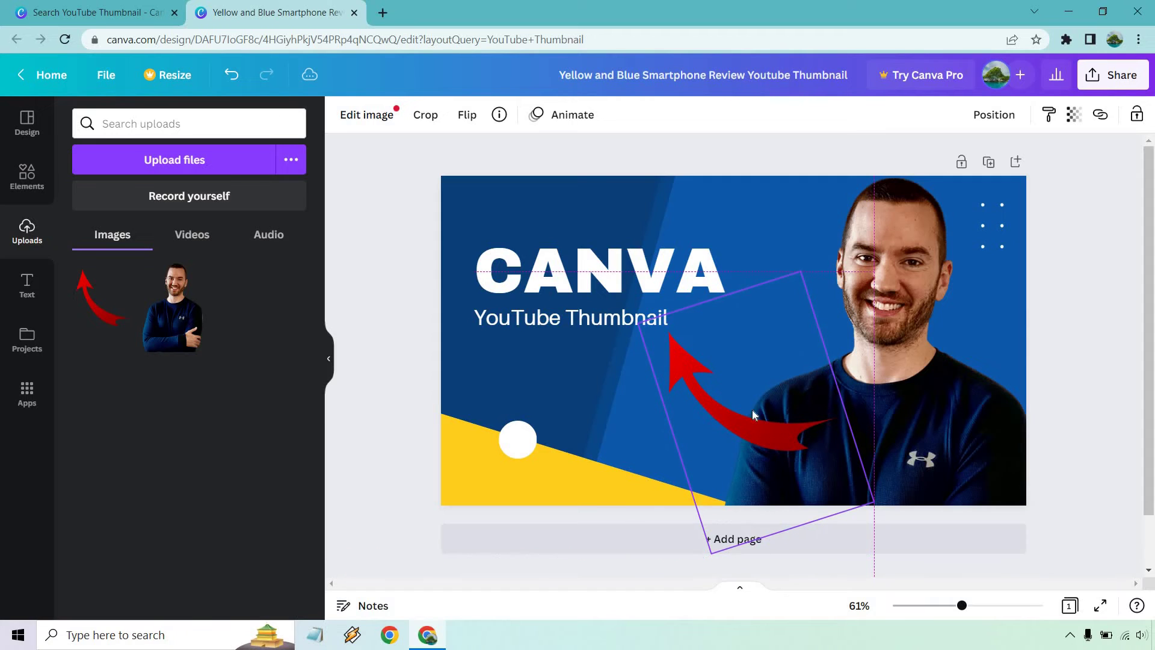
left_click(1092, 402)
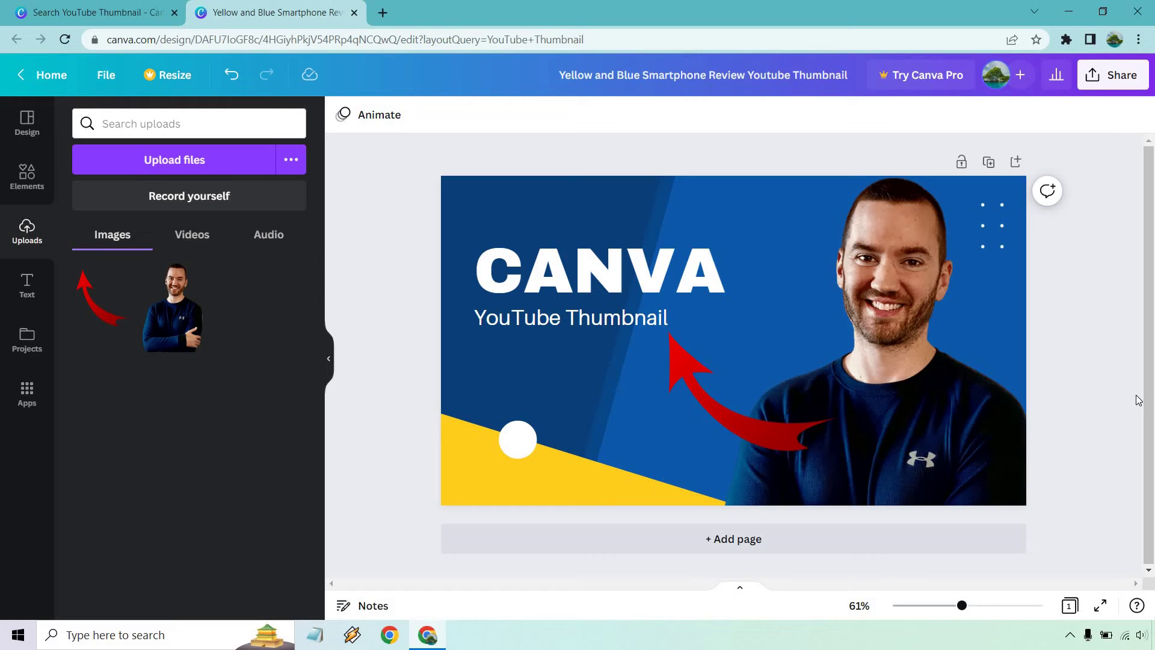
Select the CANVA heading and slightly fine-tune the red arrow's position
left_click(617, 275)
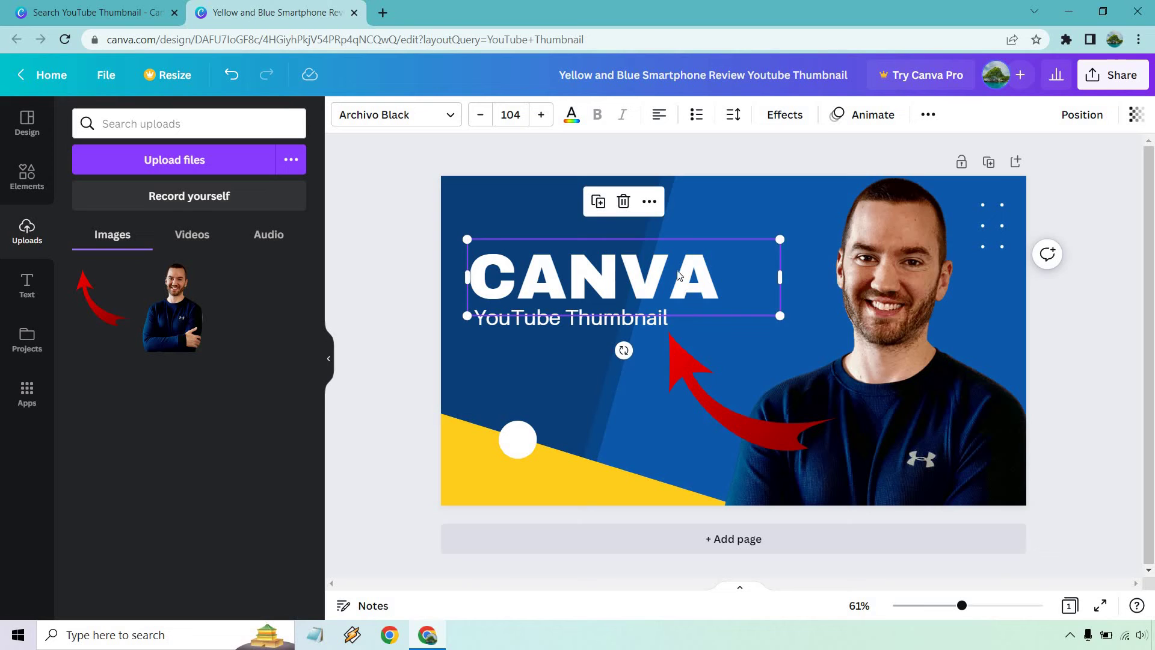
mouse_move(686, 386)
left_mouse_down()
mouse_move(540, 395)
mouse_move(760, 372)
mouse_move(741, 355)
mouse_move(666, 379)
mouse_move(692, 389)
left_mouse_up()
left_click(1106, 345)
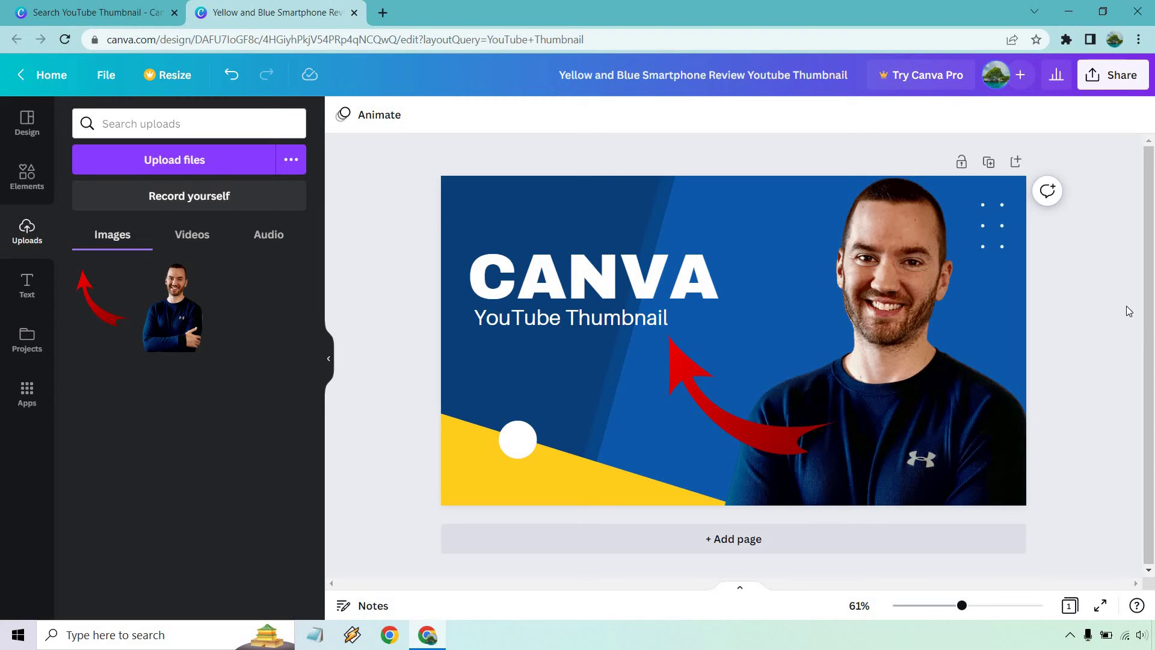
left_click(1103, 75)
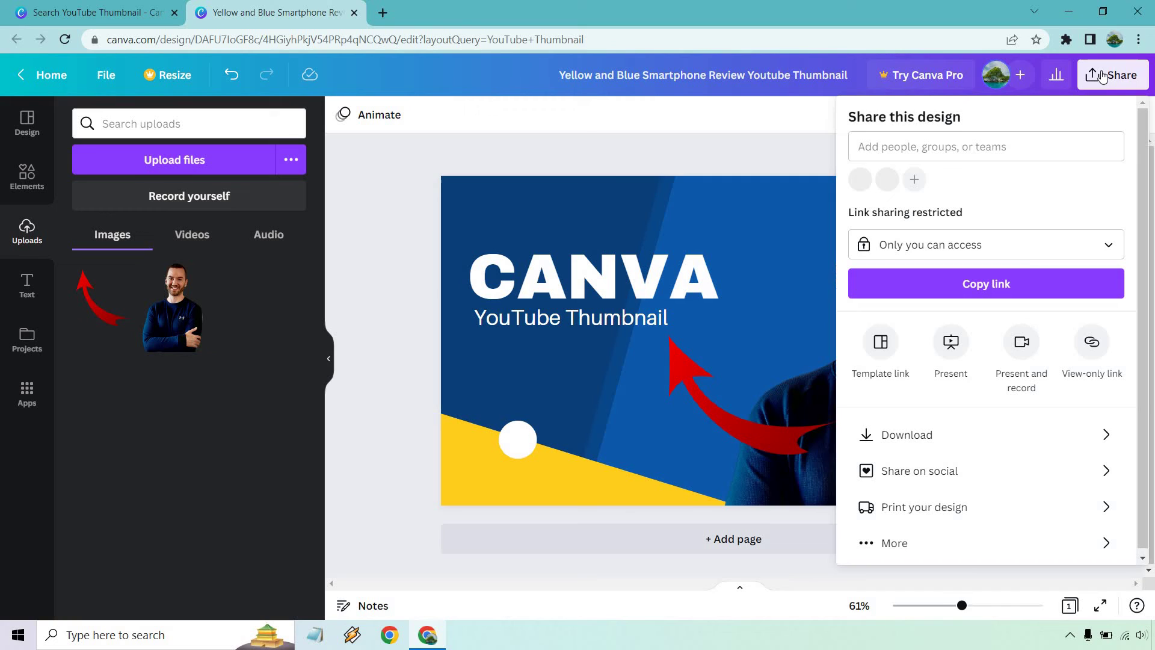
left_click(1062, 430)
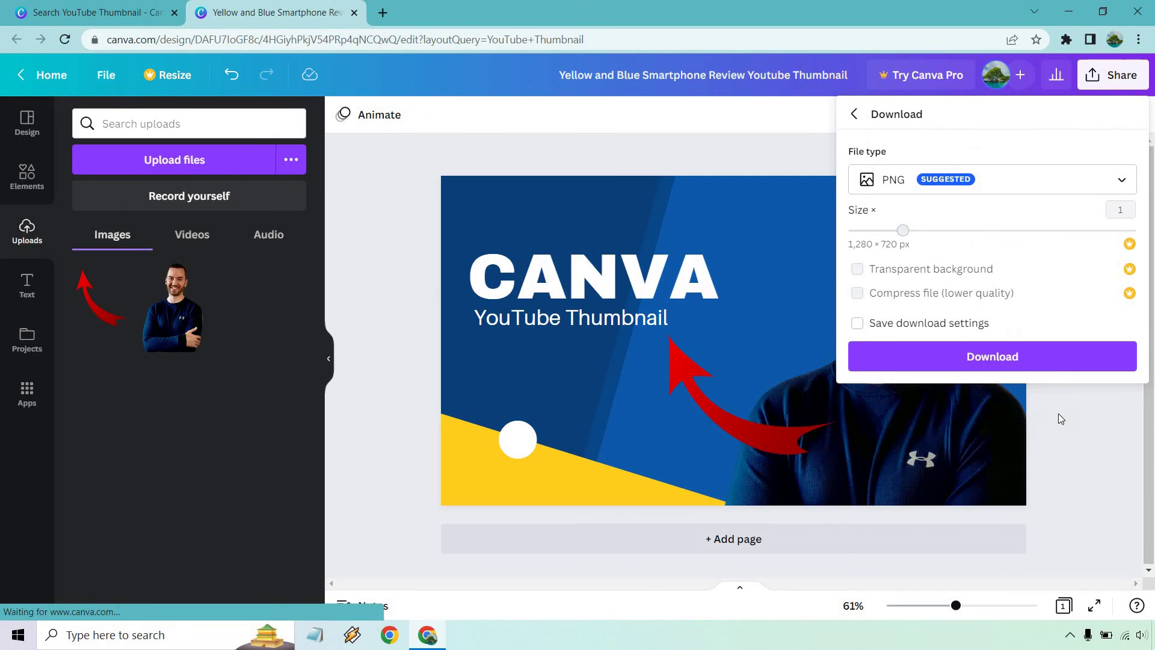
left_click(969, 186)
left_click(967, 232)
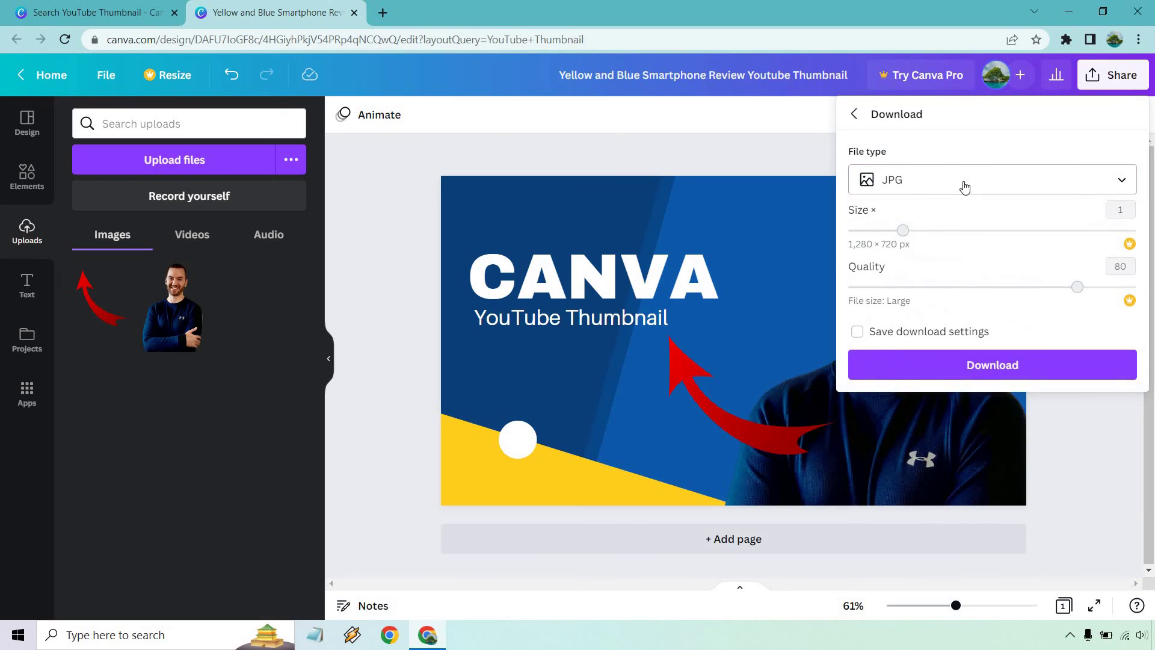
left_click(965, 185)
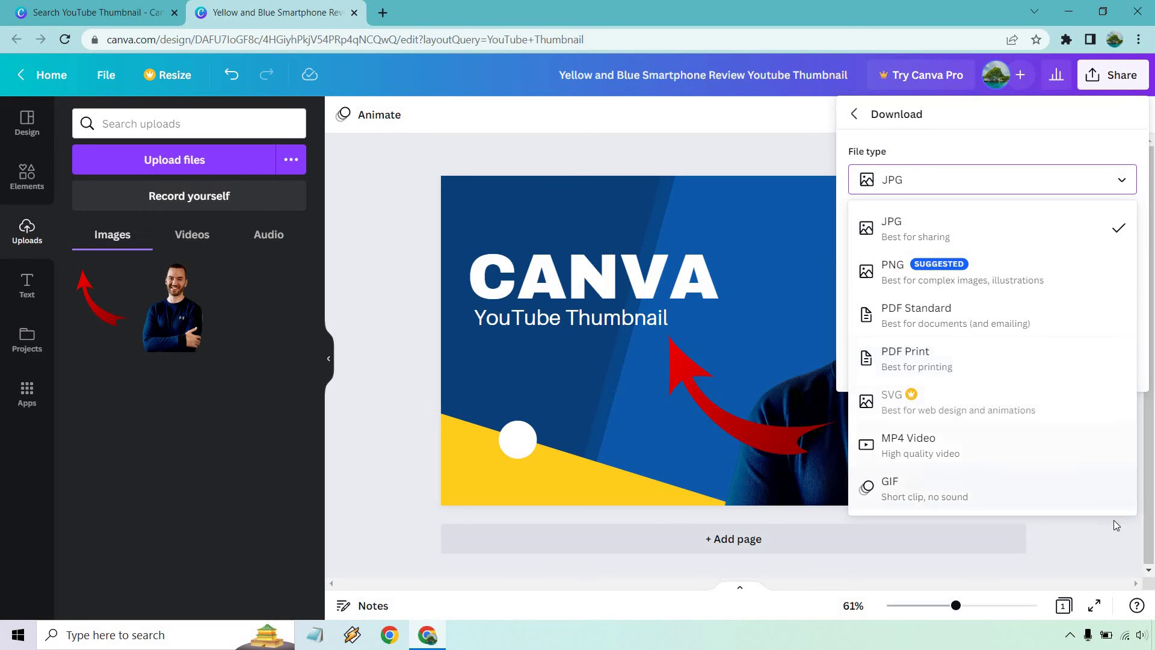
left_click(1105, 537)
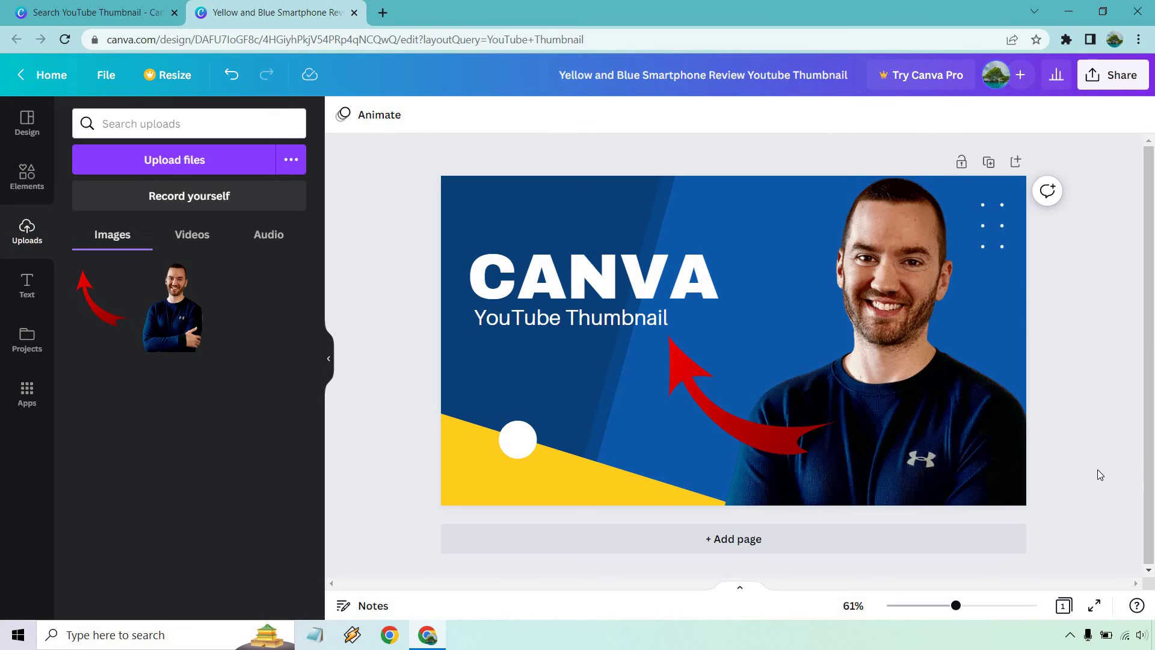